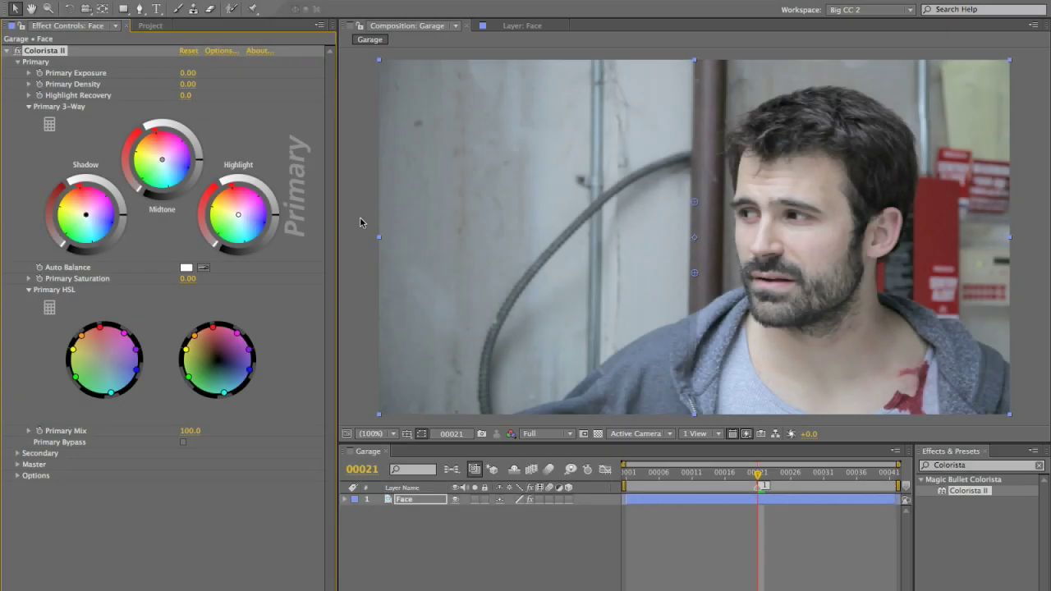
Give the Master grade an S-curve contrast boost, cyan-cooled midtones and orange-warmed highlights.
{"action": "left_click", "coordinate": [18, 62]}
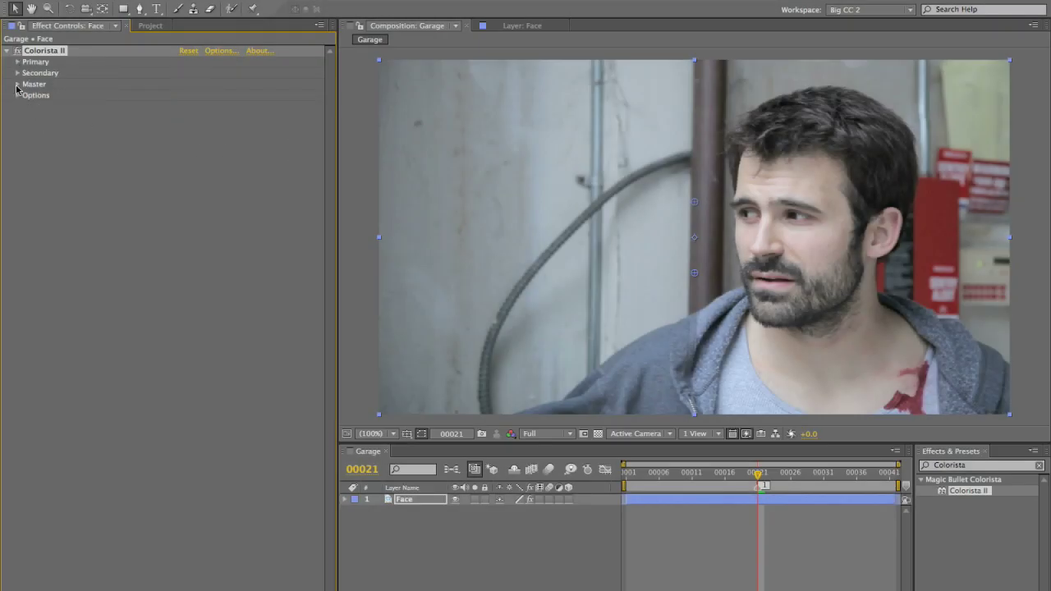
{"action": "left_click", "coordinate": [17, 85]}
{"action": "scroll", "coordinate": [234, 318], "scroll_direction": "down", "scroll_amount": 3}
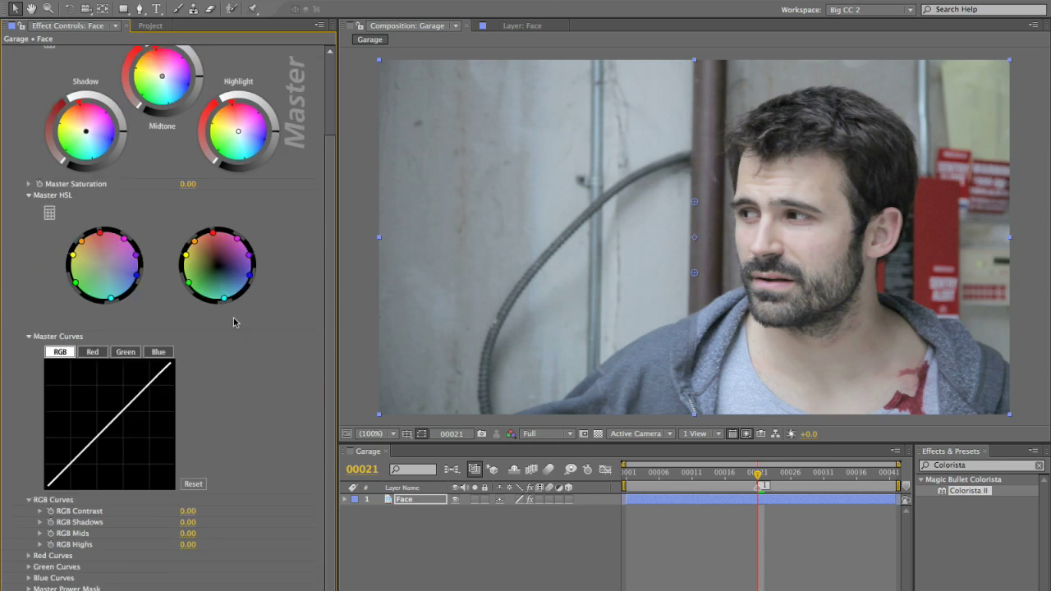
{"action": "left_click_drag", "start_coordinate": [188, 511], "coordinate": [210, 534]}
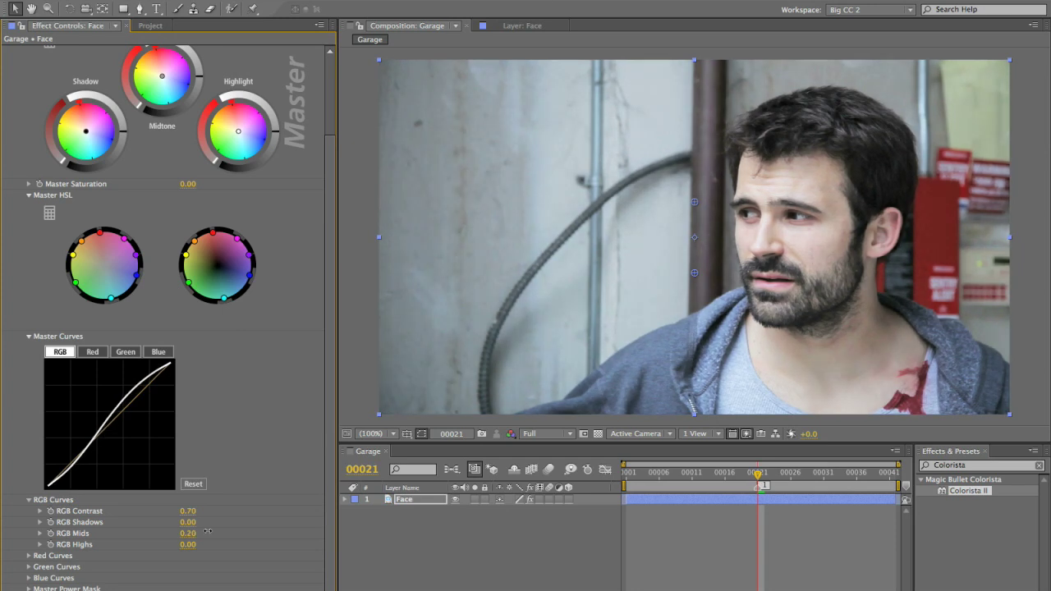
{"action": "left_click_drag", "start_coordinate": [162, 77], "coordinate": [166, 81]}
{"action": "left_click_drag", "start_coordinate": [238, 131], "coordinate": [229, 126]}
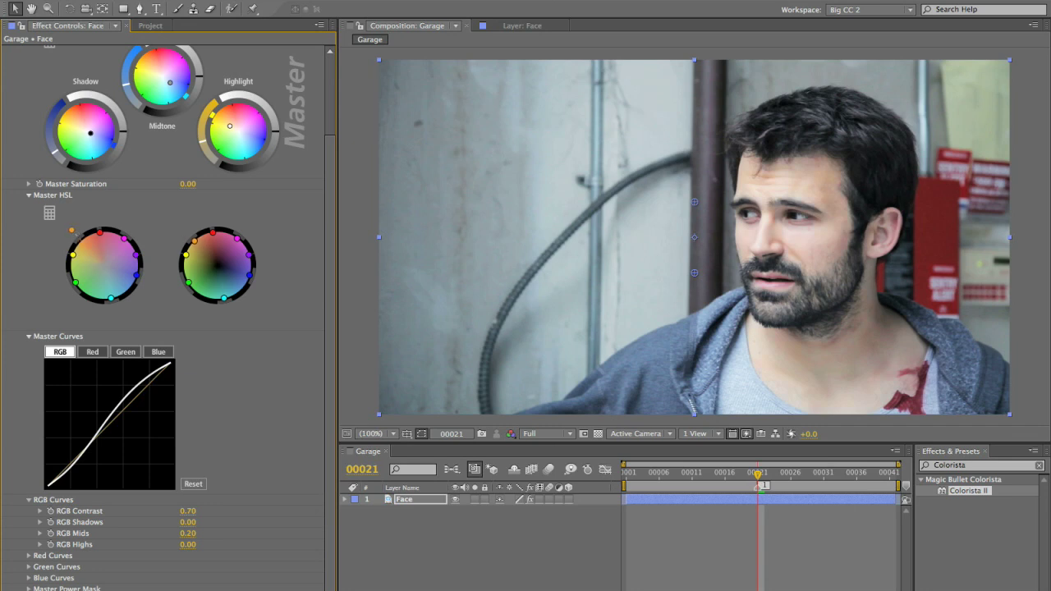
Compare the grade on and off, then set RGB Contrast 0.86, Shadows -0.17, Master Saturation -7.00.
{"action": "left_click", "coordinate": [530, 500]}
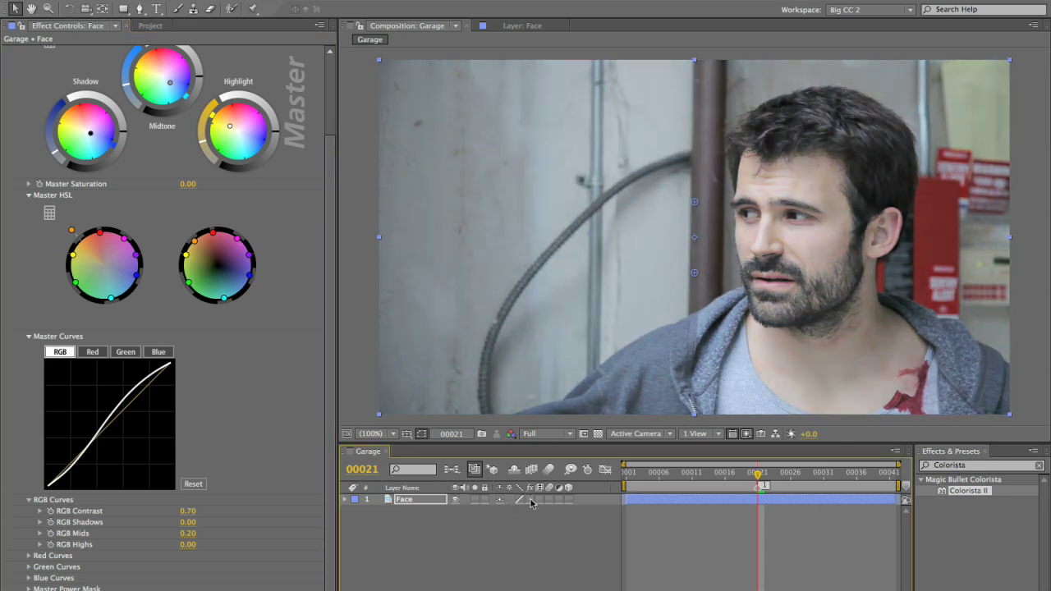
{"action": "left_click", "coordinate": [530, 500]}
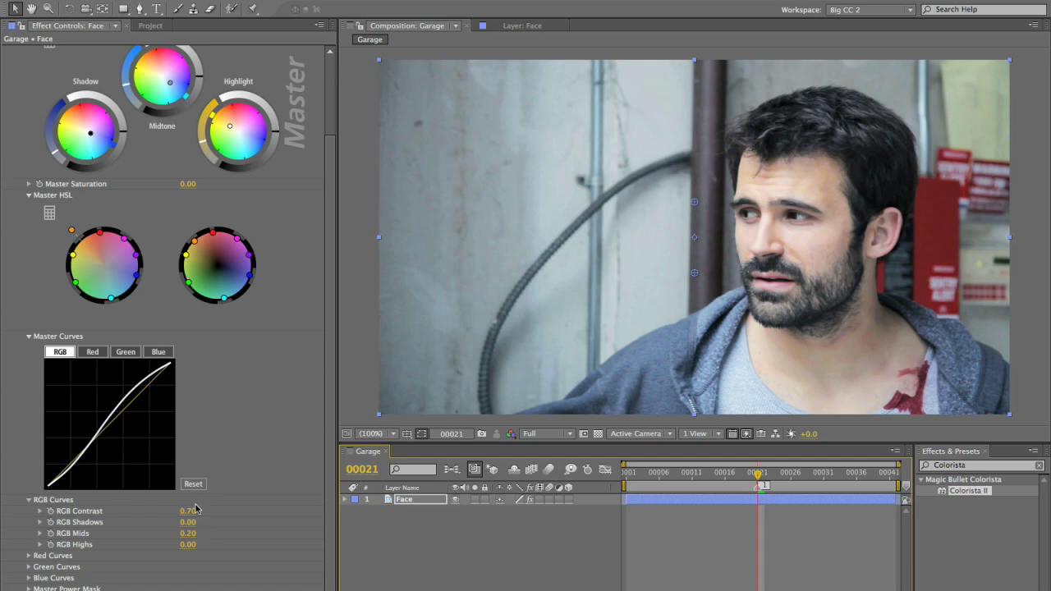
{"action": "left_click_drag", "start_coordinate": [189, 511], "coordinate": [204, 511]}
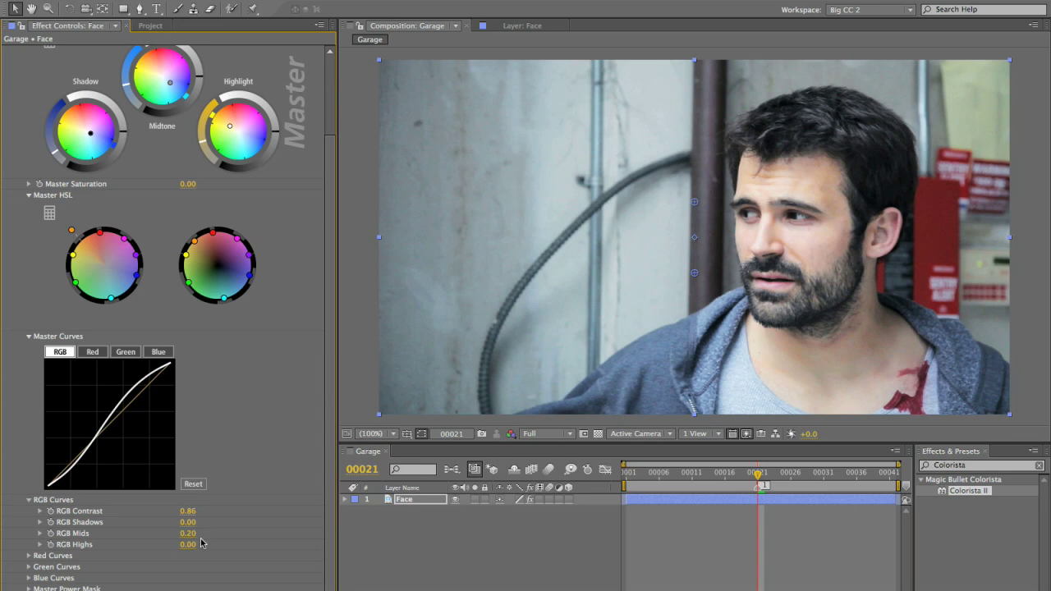
{"action": "left_click_drag", "start_coordinate": [184, 522], "coordinate": [186, 523]}
{"action": "left_click_drag", "start_coordinate": [176, 184], "coordinate": [178, 184]}
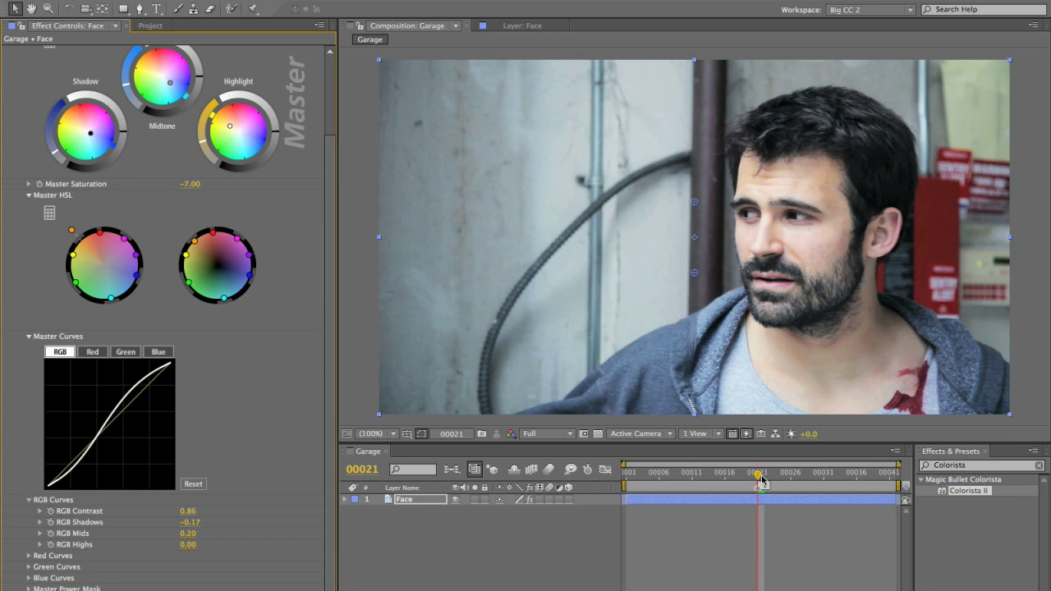
{"action": "left_click_drag", "start_coordinate": [761, 481], "coordinate": [760, 505]}
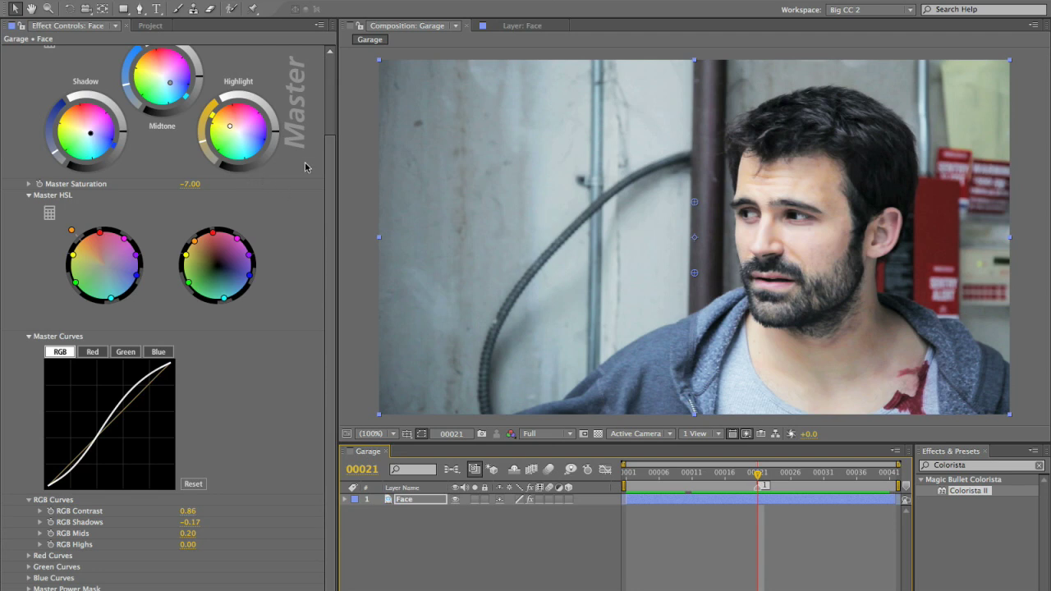
Return the Colorista II Effect Controls list to the top.
{"action": "left_click", "coordinate": [331, 116]}
{"action": "scroll", "coordinate": [331, 116], "scroll_direction": "down", "scroll_amount": 2}
{"action": "scroll", "coordinate": [327, 111], "scroll_direction": "up", "scroll_amount": 2}
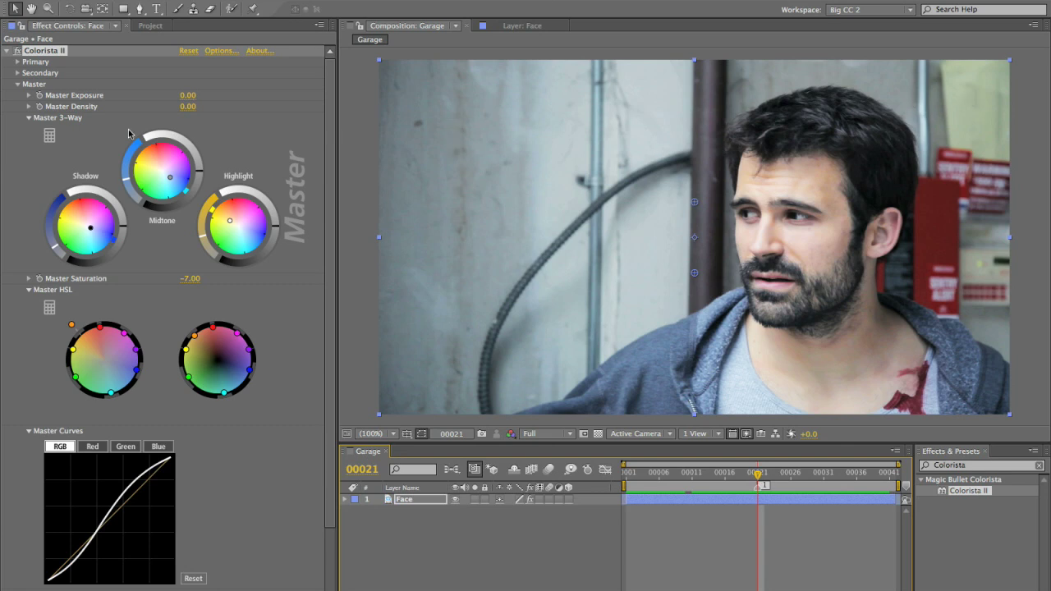
Add an inverted Rectangular secondary mask with Secondary Exposure lowered to -1.12.
{"action": "left_click", "coordinate": [17, 84]}
{"action": "left_click", "coordinate": [18, 72]}
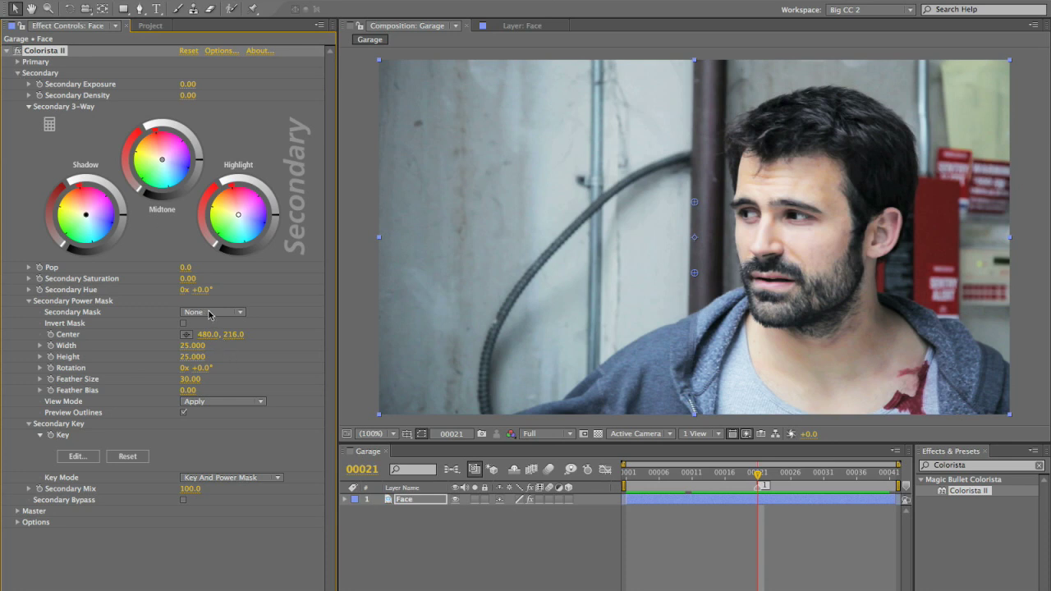
{"action": "left_click", "coordinate": [209, 313]}
{"action": "left_click", "coordinate": [213, 338]}
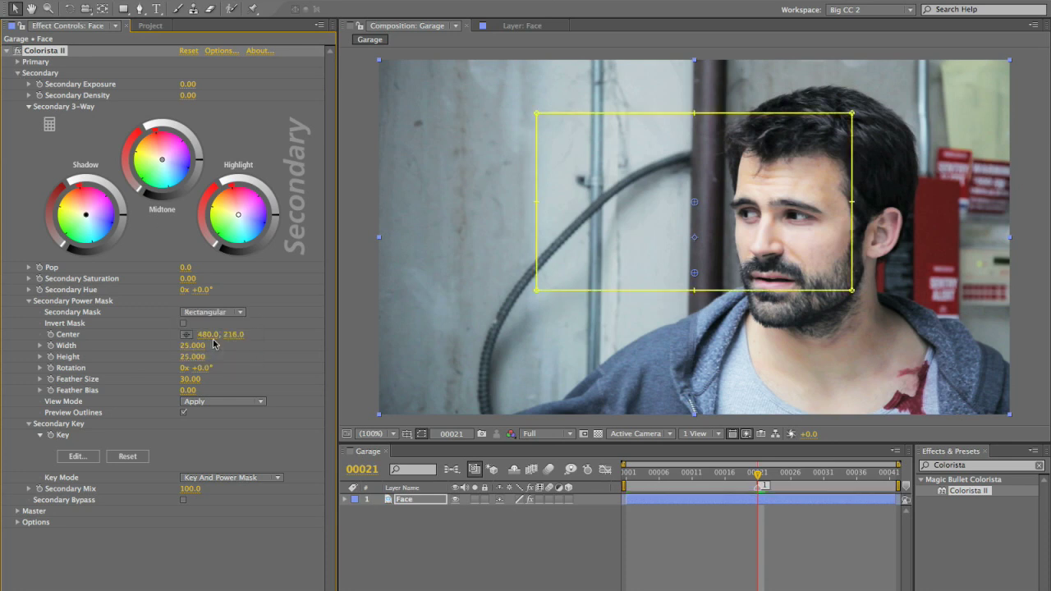
{"action": "left_click", "coordinate": [183, 324]}
{"action": "left_click_drag", "start_coordinate": [186, 85], "coordinate": [117, 93]}
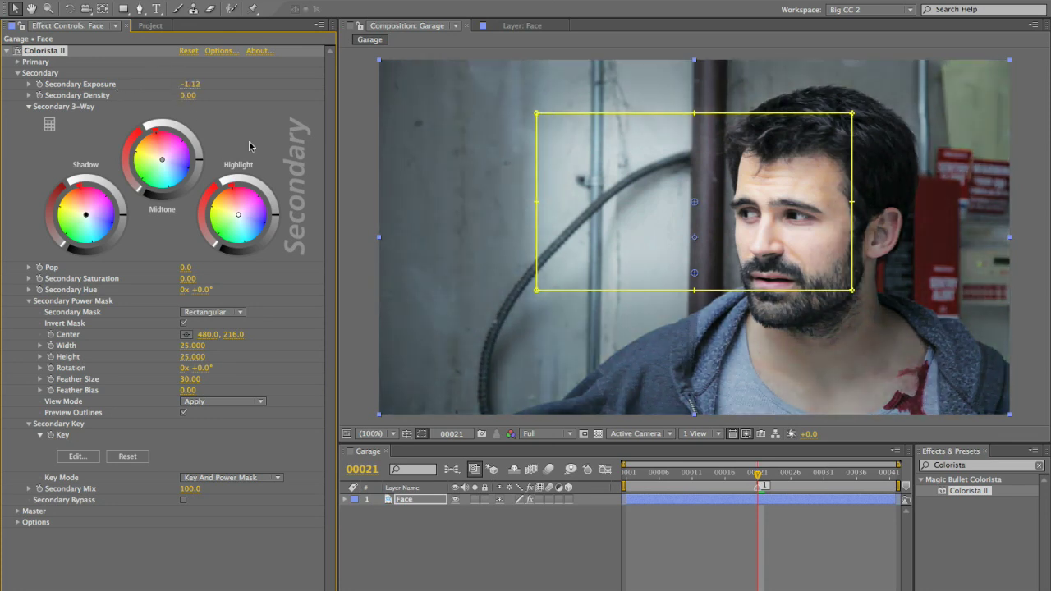
Resize, rotate 4.2° and position the rectangle around the actor, with Feather Size 42.00.
{"action": "left_click_drag", "start_coordinate": [535, 201], "coordinate": [489, 201]}
{"action": "left_click_drag", "start_coordinate": [898, 290], "coordinate": [996, 343]}
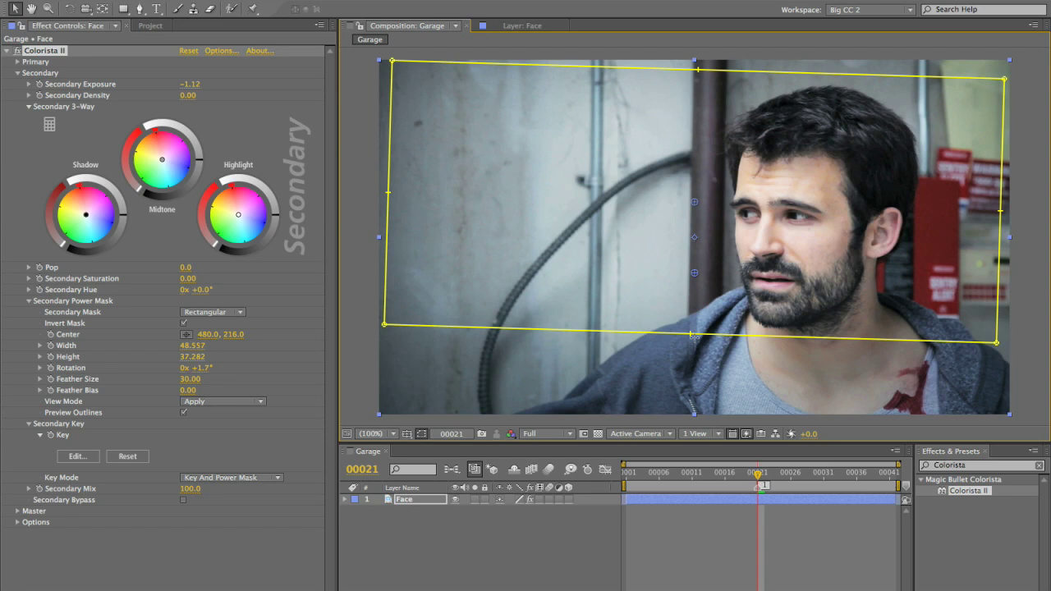
{"action": "left_click_drag", "start_coordinate": [691, 335], "coordinate": [691, 375]}
{"action": "left_click_drag", "start_coordinate": [600, 168], "coordinate": [671, 344]}
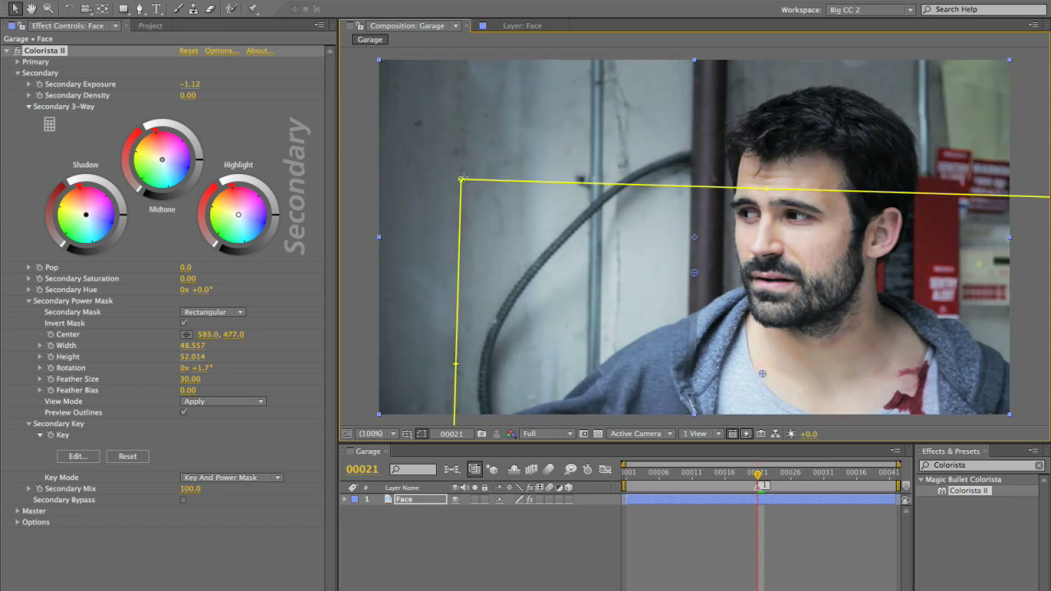
{"action": "left_click_drag", "start_coordinate": [460, 180], "coordinate": [453, 136]}
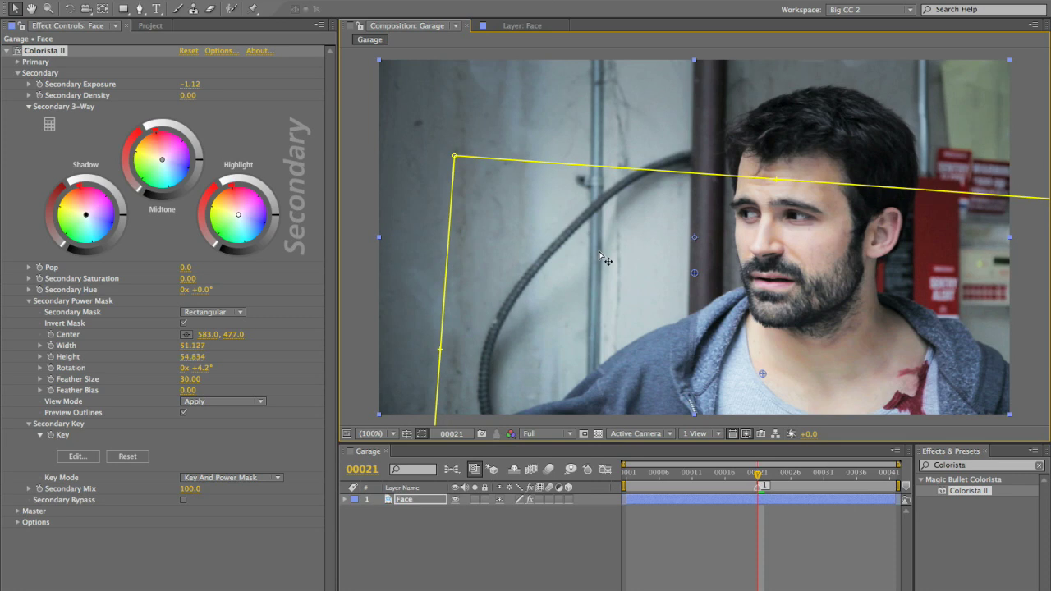
{"action": "left_click_drag", "start_coordinate": [608, 239], "coordinate": [629, 295]}
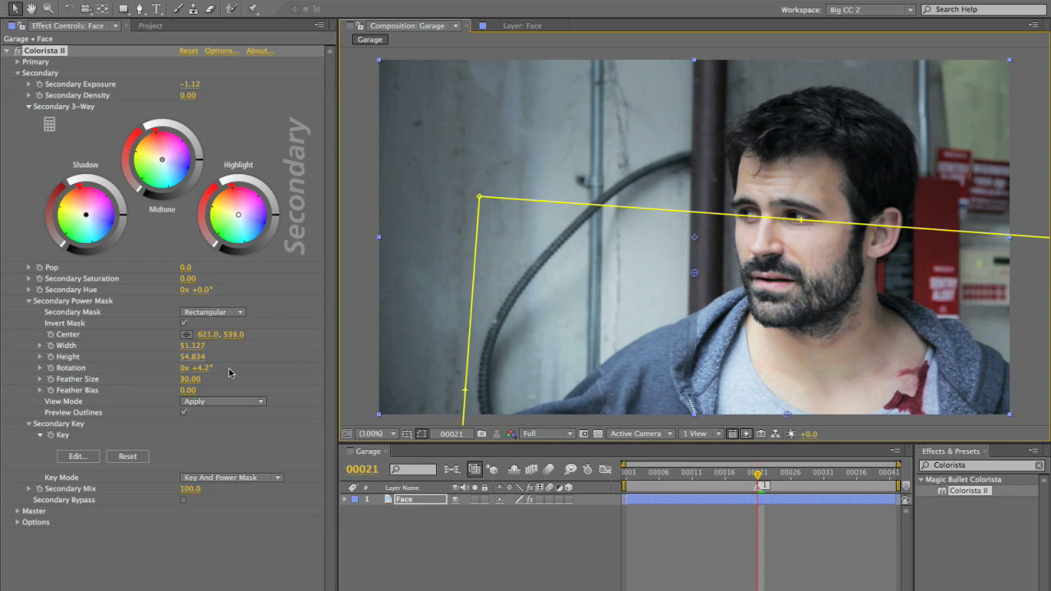
{"action": "left_click_drag", "start_coordinate": [194, 380], "coordinate": [212, 380]}
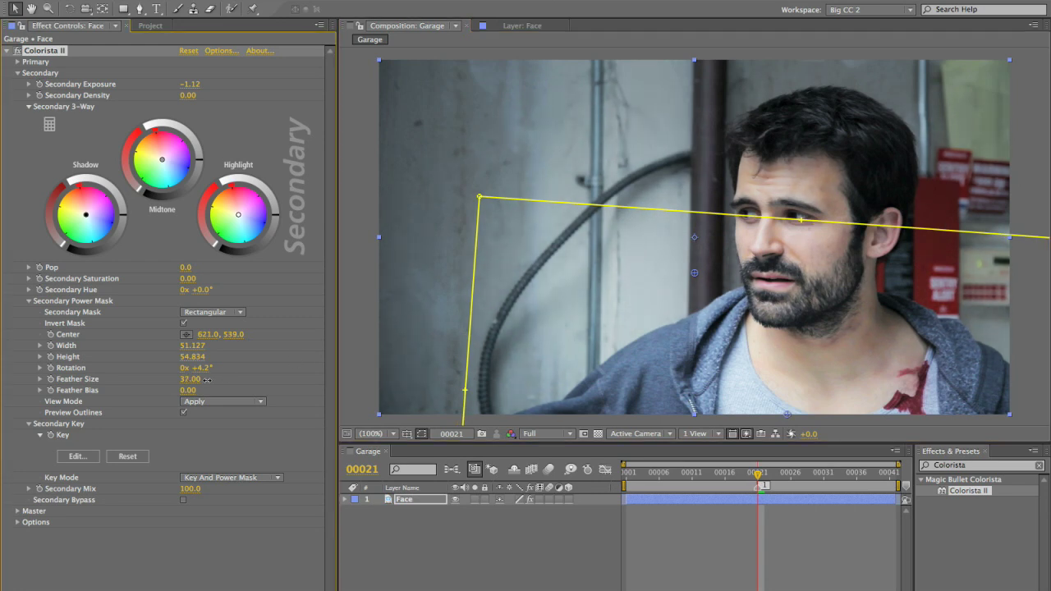
{"action": "left_click_drag", "start_coordinate": [663, 376], "coordinate": [657, 364]}
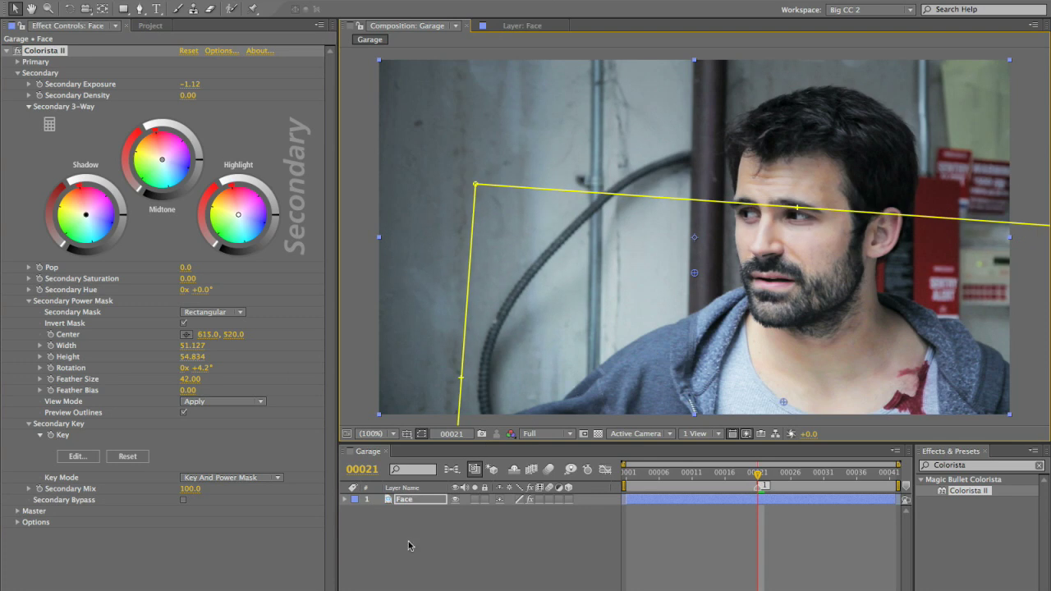
Deselect the Face layer and scroll the Master controls down to the Master Power Mask section.
{"action": "left_click", "coordinate": [435, 531]}
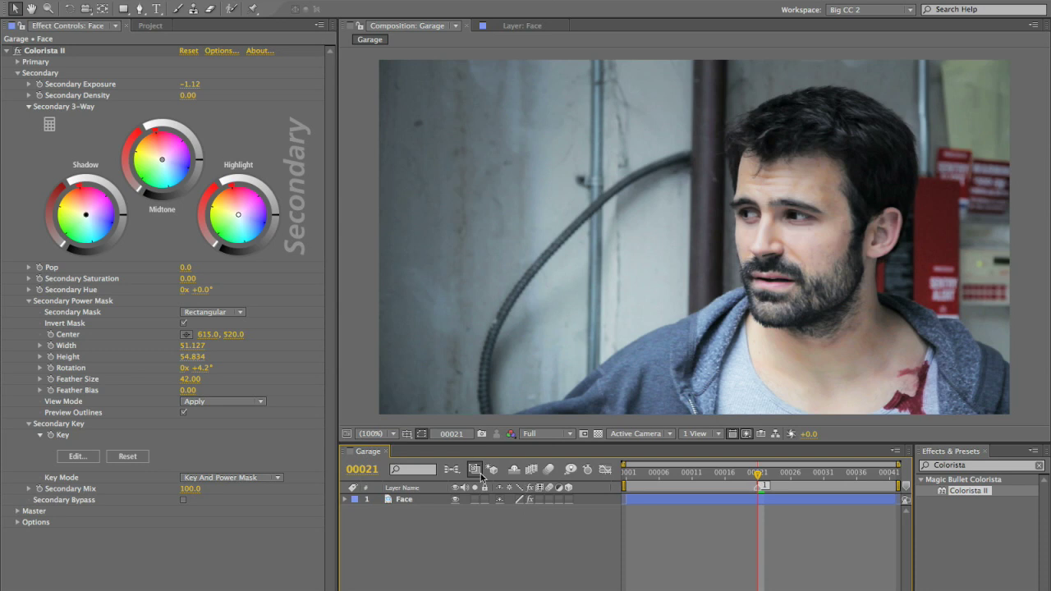
{"action": "left_click", "coordinate": [18, 511]}
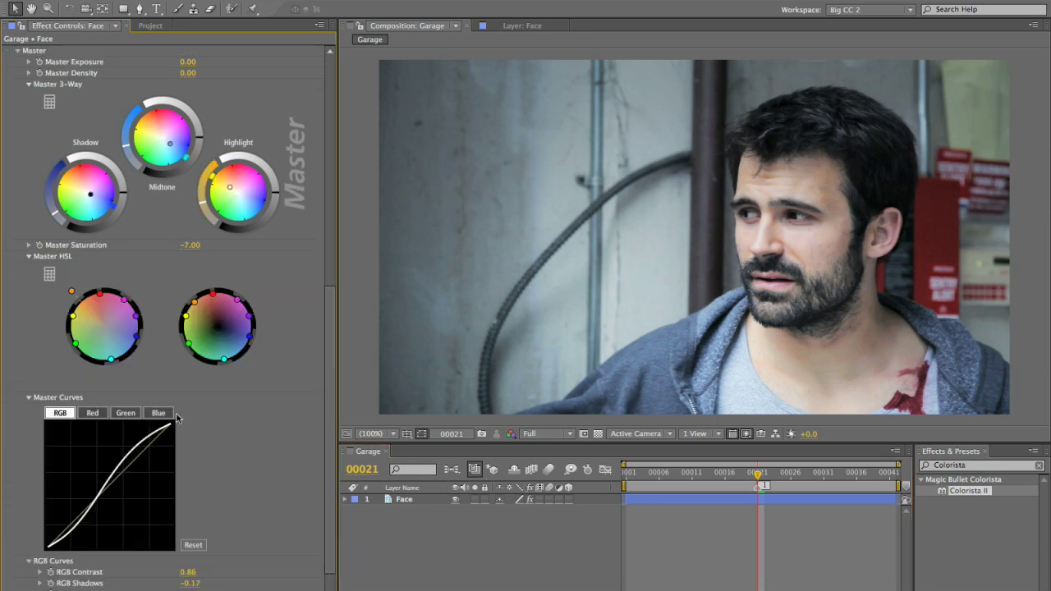
{"action": "scroll", "coordinate": [228, 396], "scroll_direction": "down", "scroll_amount": 2}
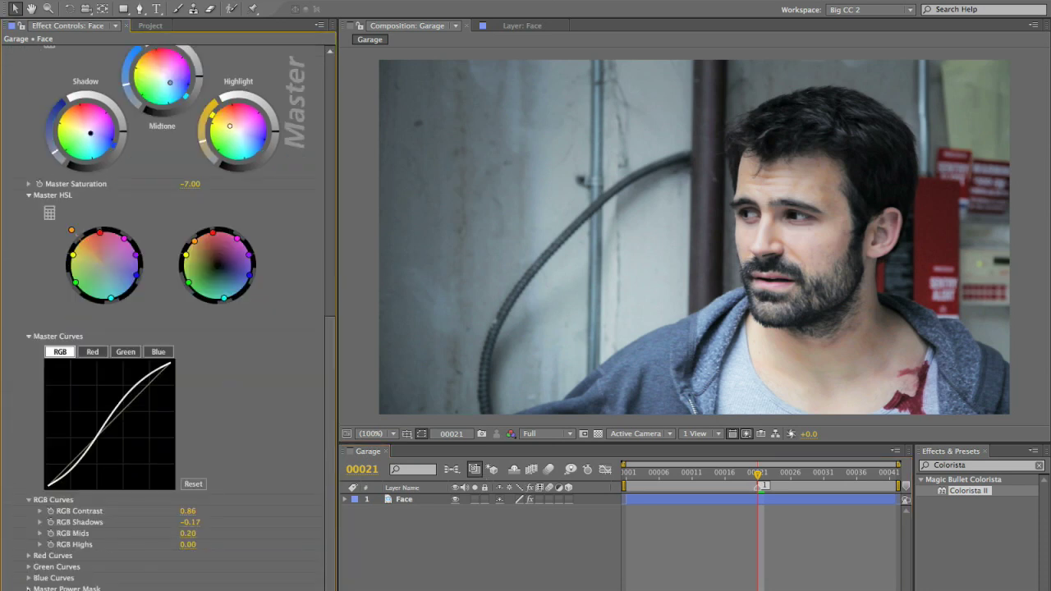
{"action": "scroll", "coordinate": [244, 471], "scroll_direction": "down", "scroll_amount": 4}
Create an ellipse Master mask on the face (centre 660, 212, Width 12.5, Height 25) and open Mask Mode.
{"action": "left_click", "coordinate": [208, 480]}
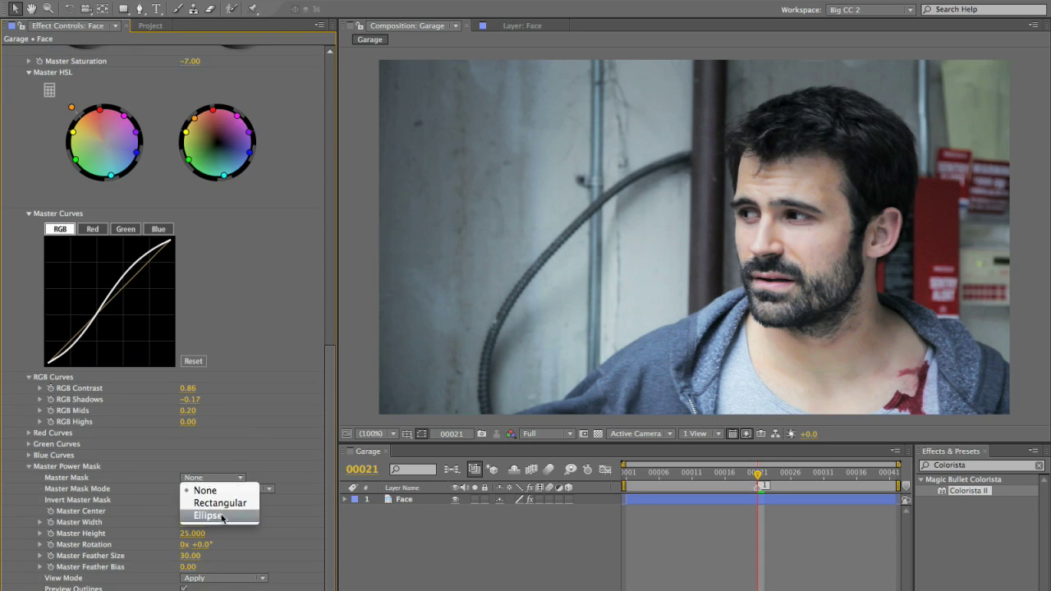
{"action": "left_click", "coordinate": [207, 516]}
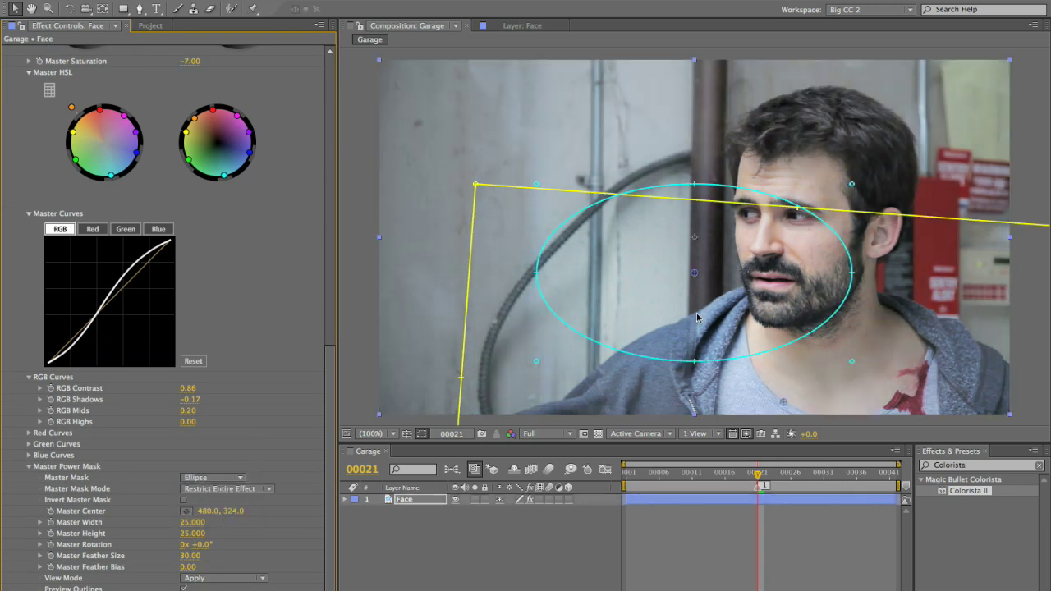
{"action": "left_click", "coordinate": [667, 298]}
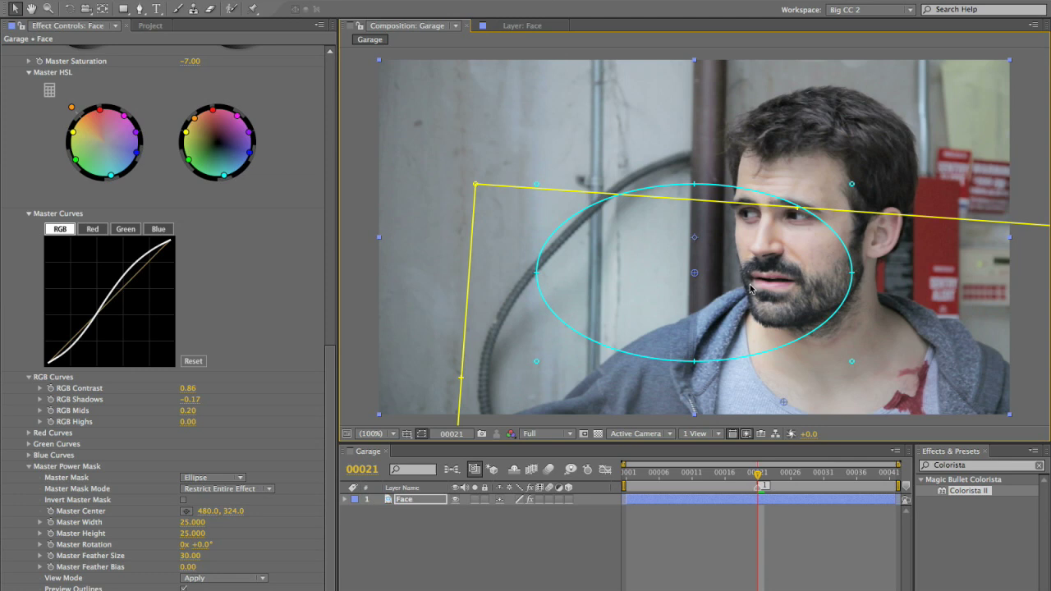
{"action": "left_click_drag", "start_coordinate": [723, 192], "coordinate": [833, 108]}
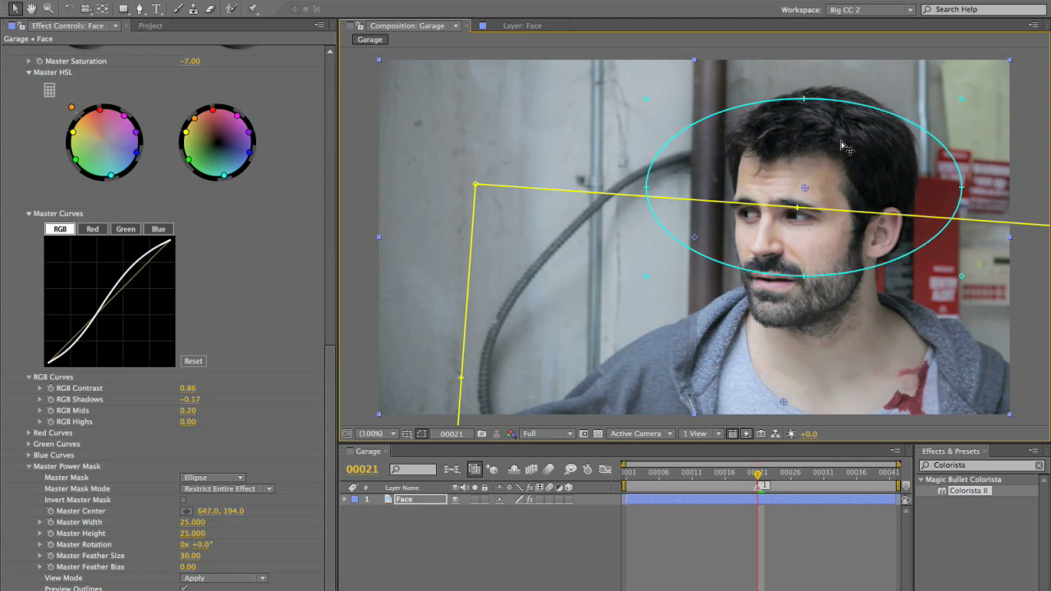
{"action": "left_click_drag", "start_coordinate": [957, 187], "coordinate": [876, 195]}
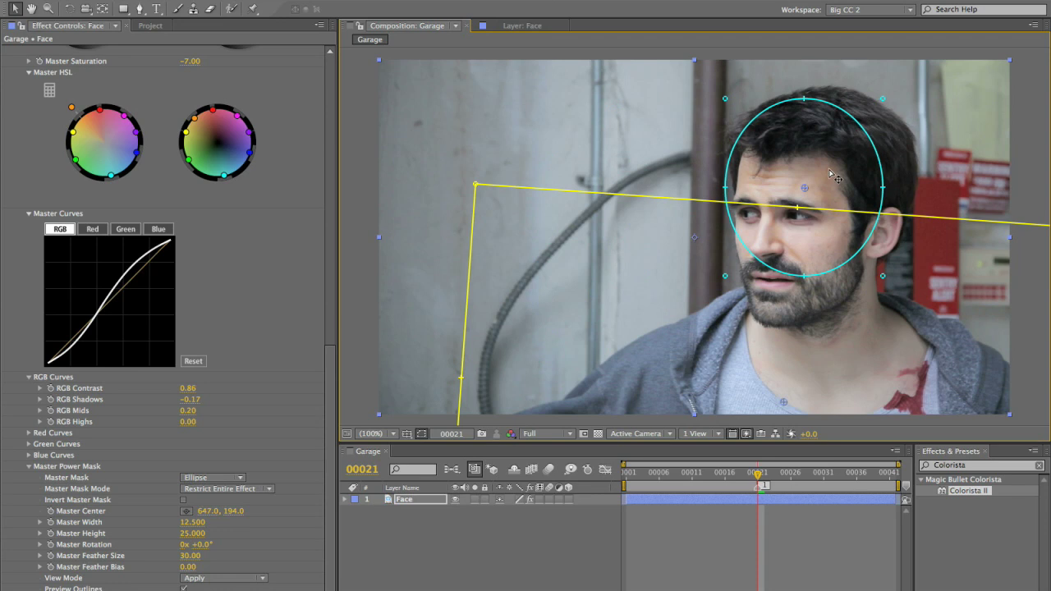
{"action": "left_click_drag", "start_coordinate": [832, 168], "coordinate": [844, 183]}
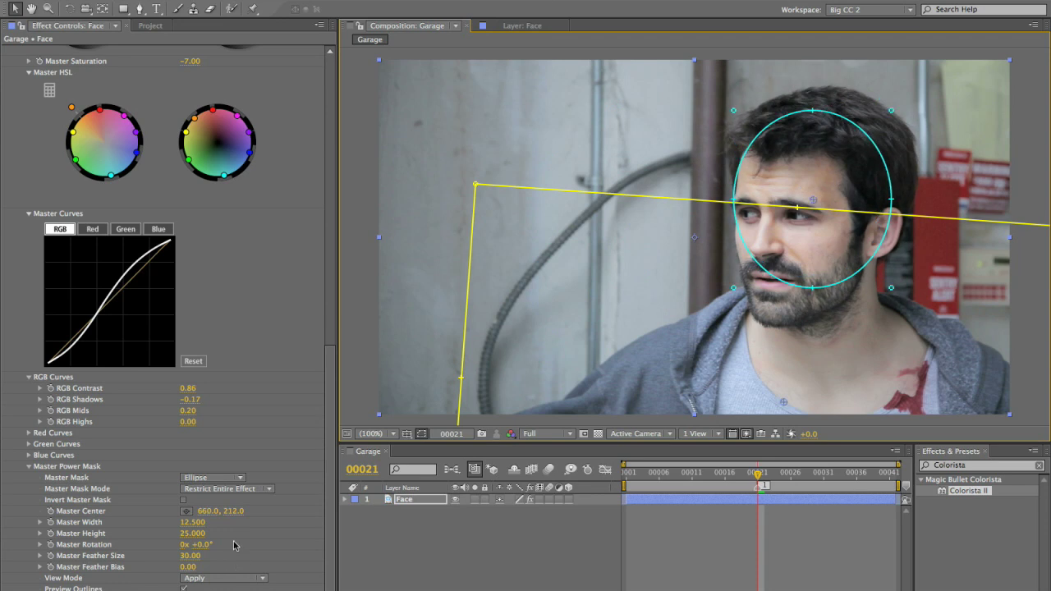
{"action": "left_click", "coordinate": [218, 490]}
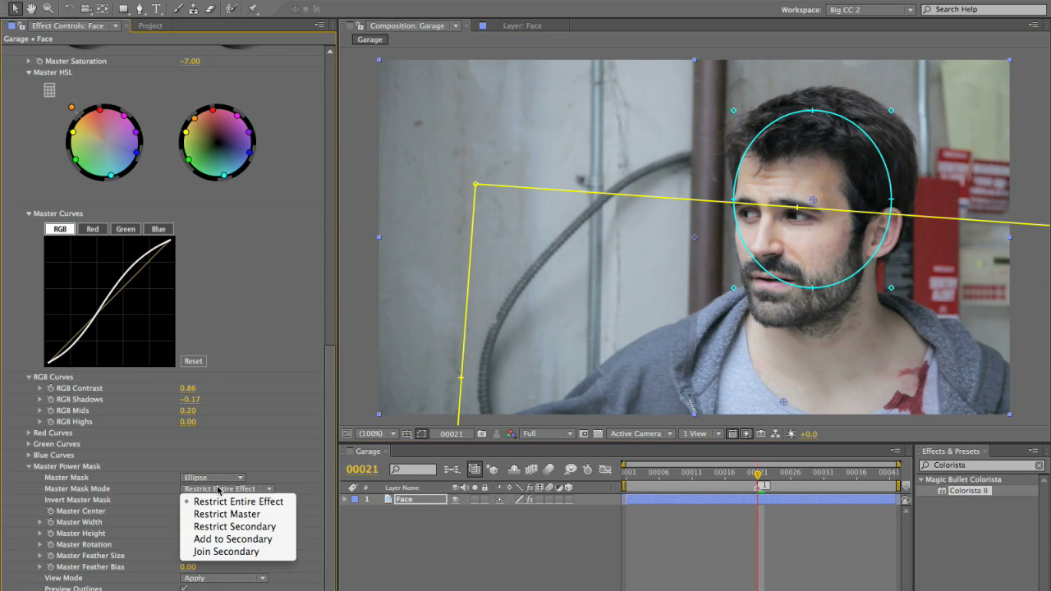
Set the face mask to Add to Secondary, invert it, and reposition the ellipse.
{"action": "left_click", "coordinate": [233, 540]}
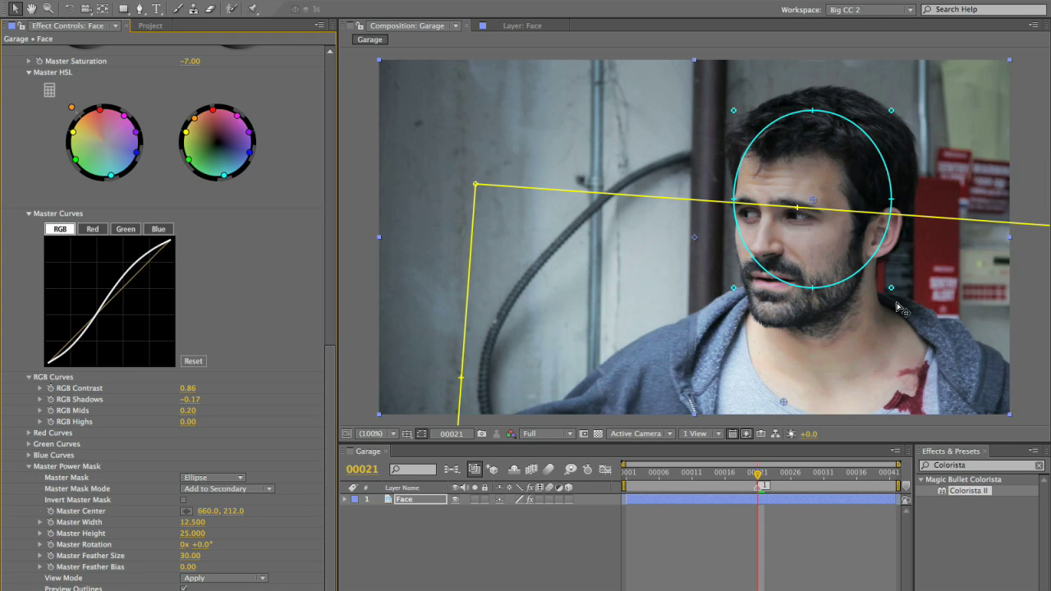
{"action": "left_click_drag", "start_coordinate": [801, 229], "coordinate": [786, 252]}
{"action": "key", "text": "ctrl+z"}
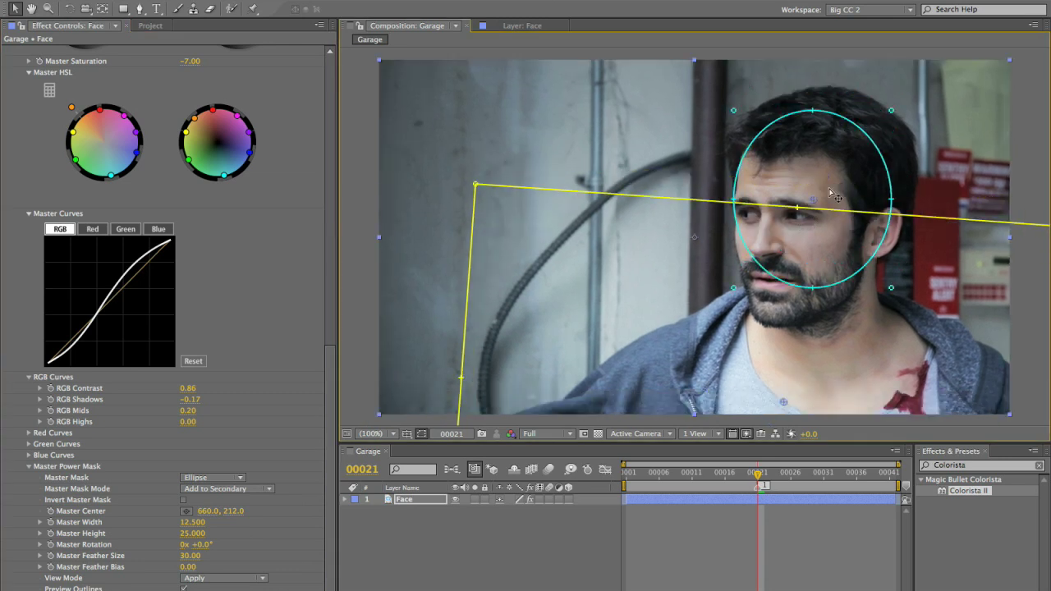
{"action": "left_click_drag", "start_coordinate": [804, 197], "coordinate": [855, 140]}
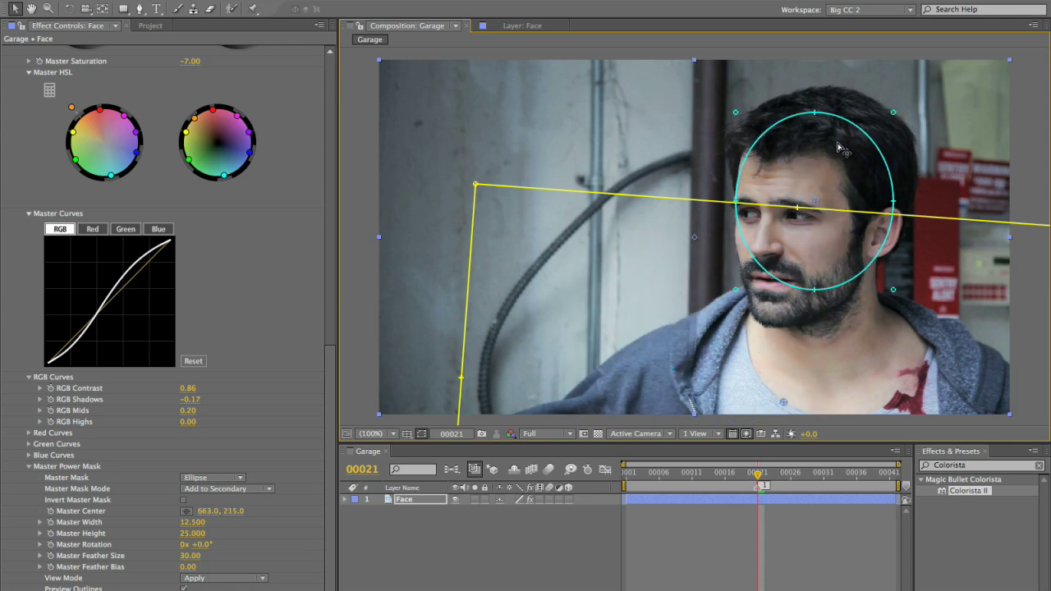
{"action": "left_click", "coordinate": [184, 500]}
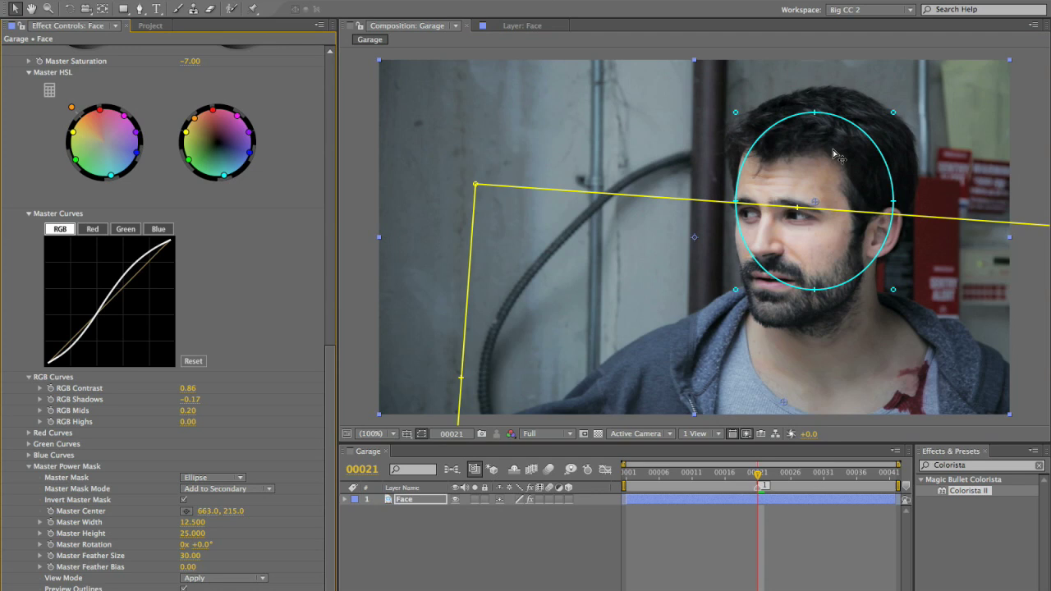
{"action": "mouse_move", "coordinate": [817, 161]}
{"action": "left_mouse_down"}
{"action": "mouse_move", "coordinate": [704, 263]}
{"action": "mouse_move", "coordinate": [671, 262]}
{"action": "mouse_move", "coordinate": [862, 321]}
{"action": "mouse_move", "coordinate": [970, 378]}
{"action": "mouse_move", "coordinate": [829, 152]}
{"action": "mouse_move", "coordinate": [837, 163]}
{"action": "left_mouse_up"}
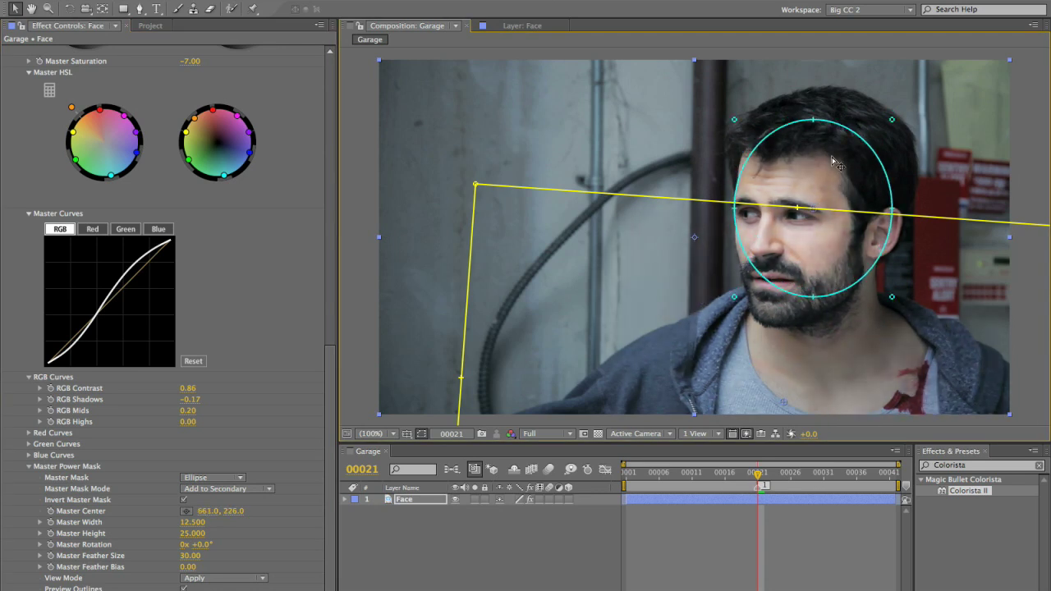
Switch Master Mask Mode to Restrict Secondary and re-centre the ellipse at 663, 199 on the face.
{"action": "left_click", "coordinate": [205, 491]}
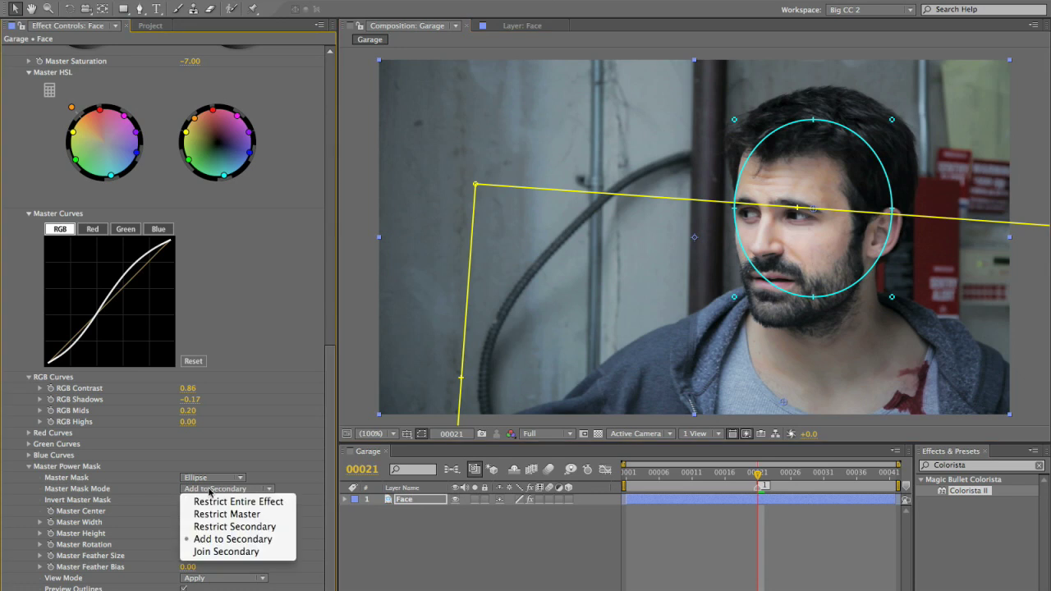
{"action": "left_click", "coordinate": [224, 526]}
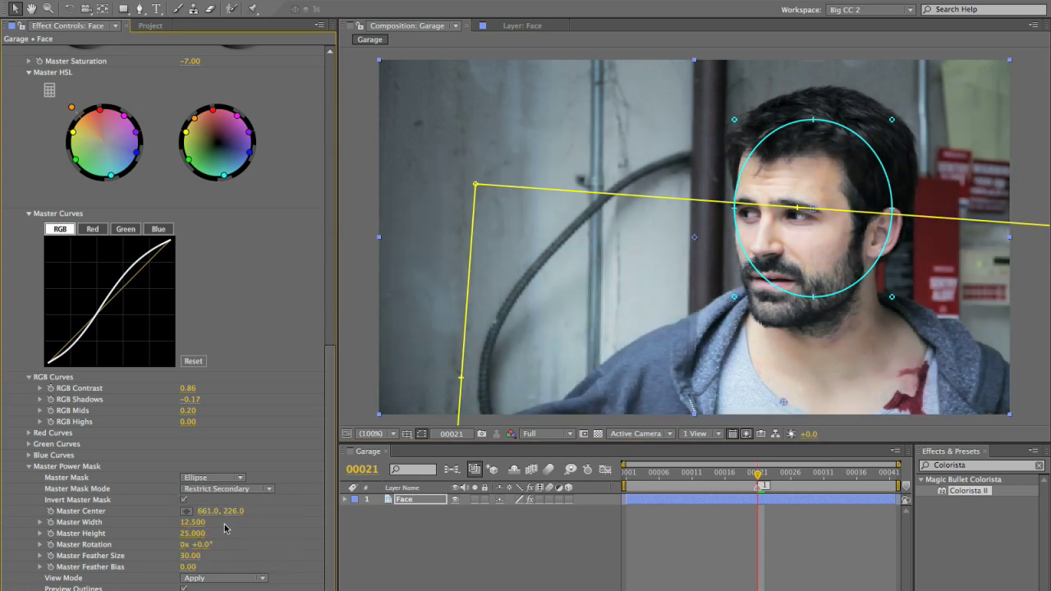
{"action": "left_click_drag", "start_coordinate": [789, 249], "coordinate": [781, 285]}
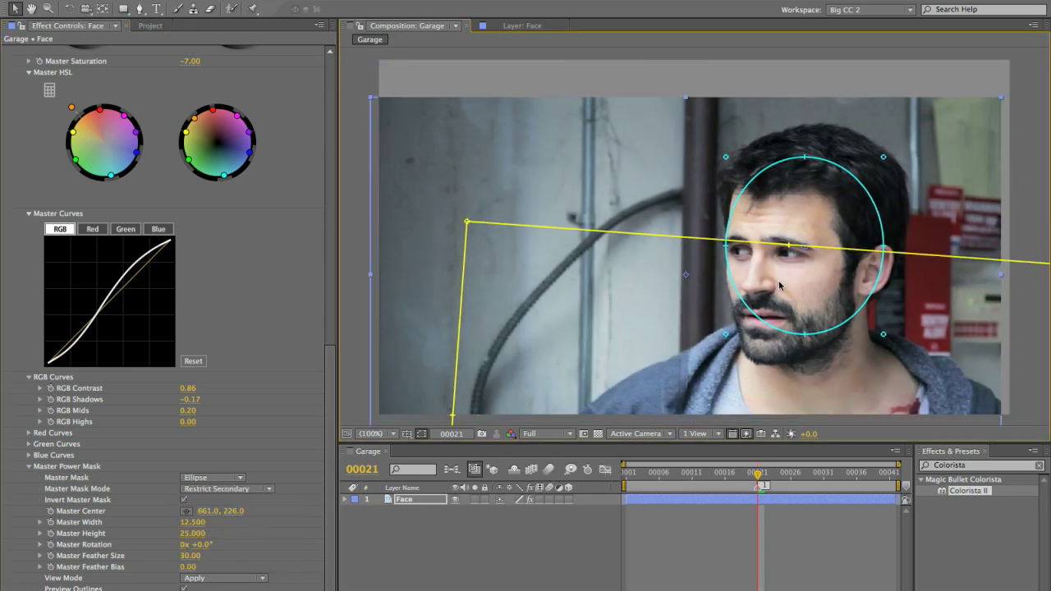
{"action": "key", "text": "ctrl+z"}
{"action": "left_click_drag", "start_coordinate": [807, 164], "coordinate": [549, 119]}
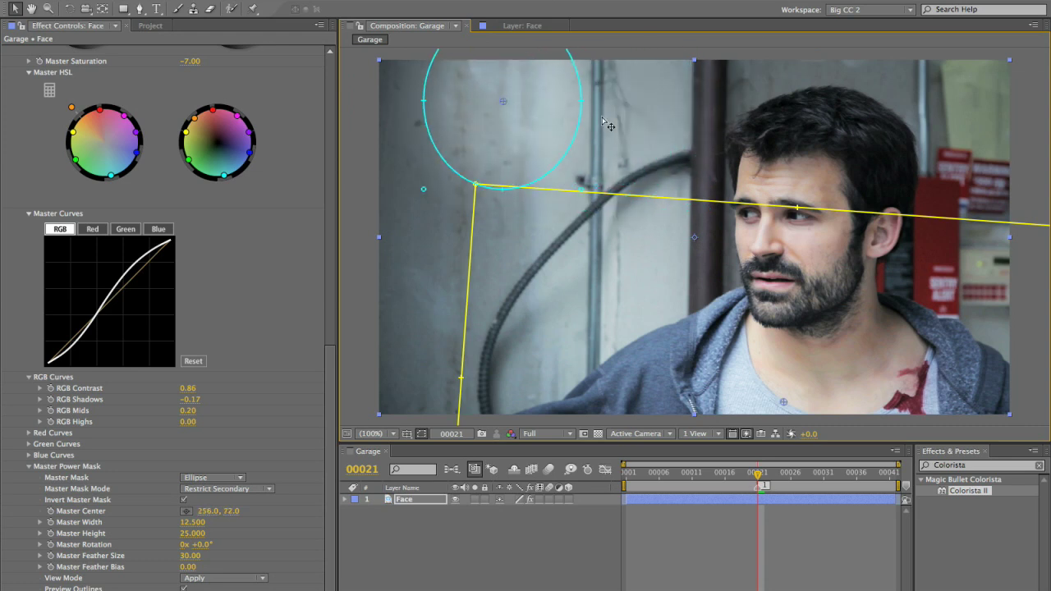
{"action": "left_click_drag", "start_coordinate": [609, 126], "coordinate": [843, 213]}
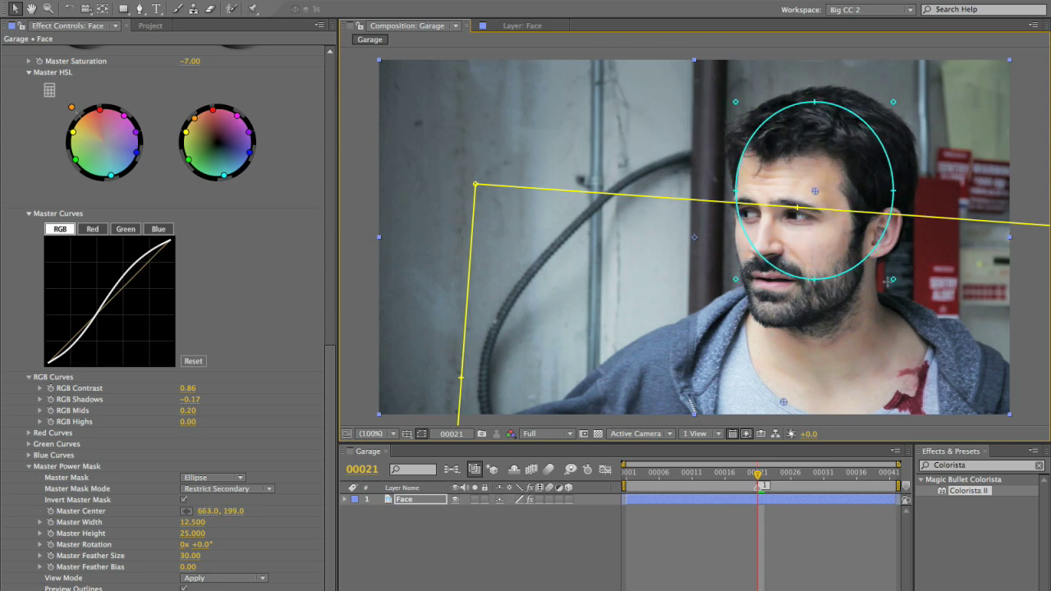
Fit the face ellipse to the head: centre 667, 226, Width 13.051, Height 30.729, rotation 5.4°.
{"action": "left_click_drag", "start_coordinate": [893, 279], "coordinate": [901, 308]}
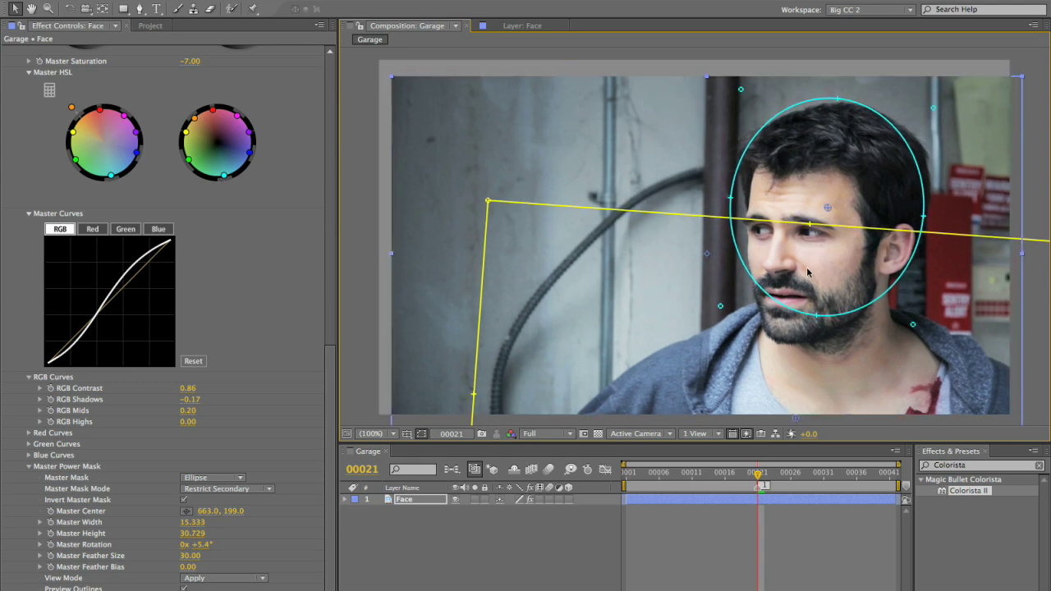
{"action": "left_click_drag", "start_coordinate": [757, 164], "coordinate": [737, 195]}
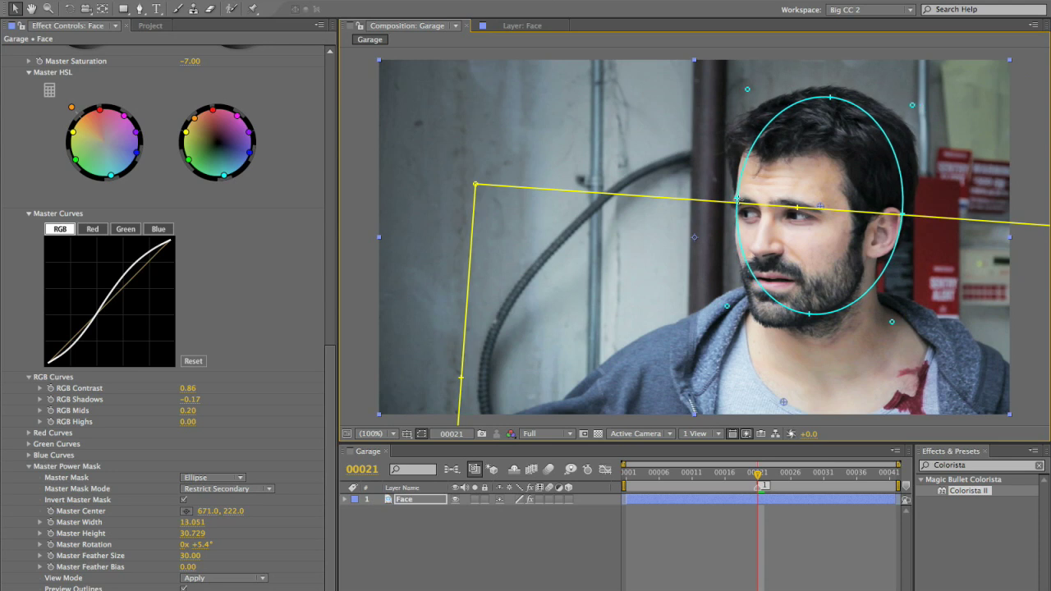
{"action": "left_click_drag", "start_coordinate": [836, 154], "coordinate": [846, 143]}
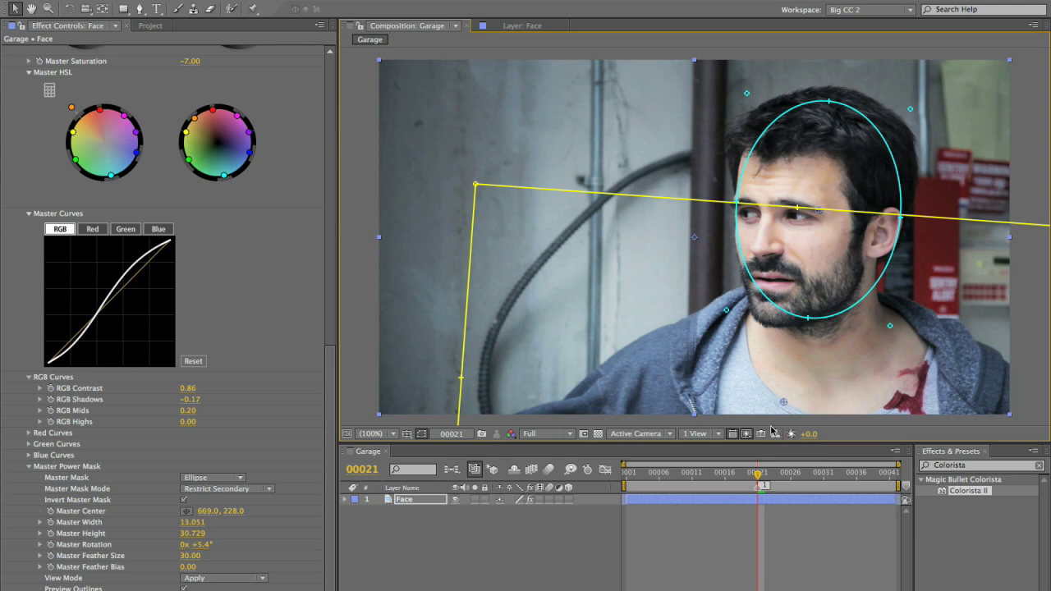
{"action": "mouse_move", "coordinate": [756, 475]}
{"action": "left_mouse_down"}
{"action": "mouse_move", "coordinate": [627, 475]}
{"action": "mouse_move", "coordinate": [854, 485]}
{"action": "mouse_move", "coordinate": [757, 487]}
{"action": "left_mouse_up"}
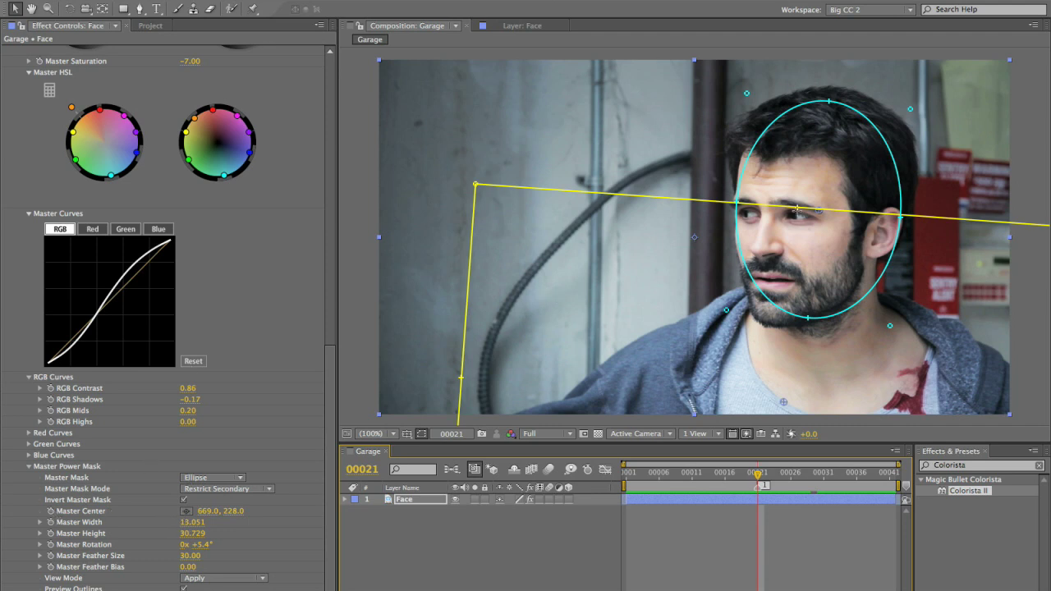
{"action": "left_click_drag", "start_coordinate": [820, 218], "coordinate": [806, 222]}
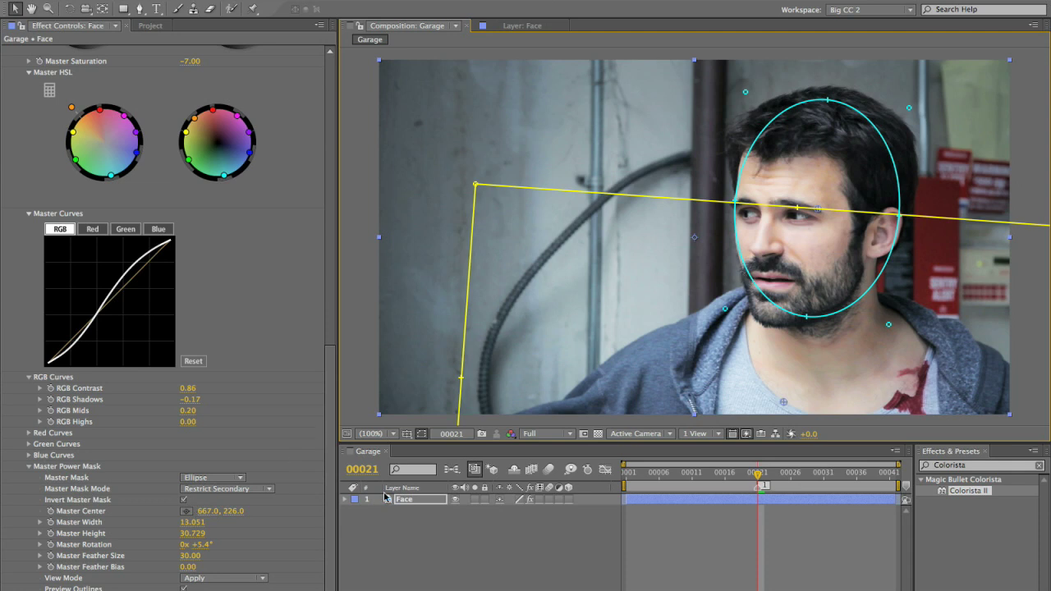
{"action": "mouse_move", "coordinate": [762, 475]}
{"action": "left_mouse_down"}
{"action": "mouse_move", "coordinate": [629, 475]}
{"action": "mouse_move", "coordinate": [840, 475]}
{"action": "mouse_move", "coordinate": [760, 485]}
{"action": "mouse_move", "coordinate": [791, 475]}
{"action": "mouse_move", "coordinate": [757, 474]}
{"action": "left_mouse_up"}
{"action": "left_click", "coordinate": [412, 535]}
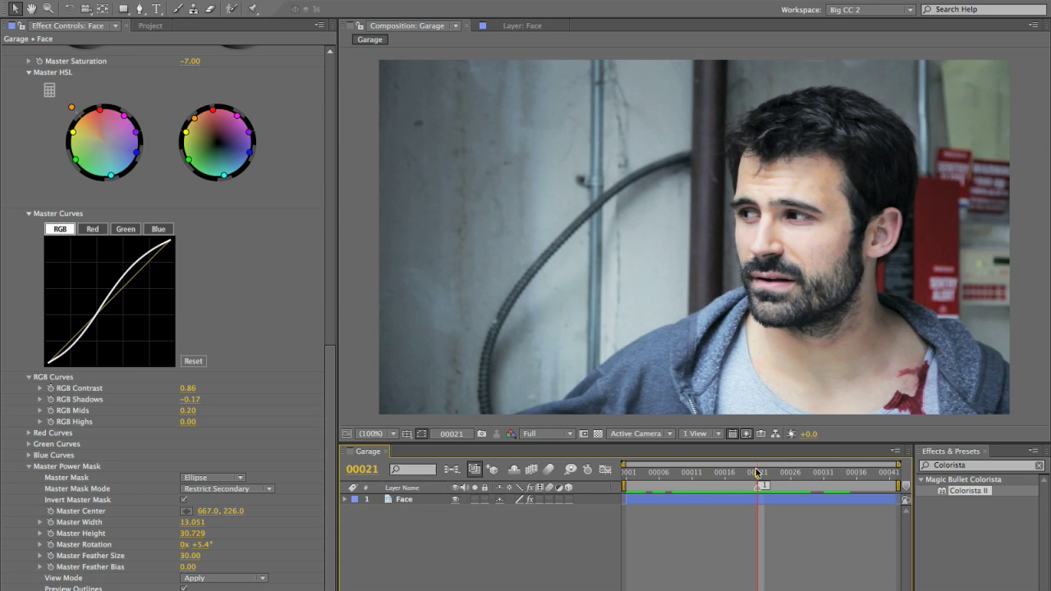
{"action": "left_click", "coordinate": [530, 499]}
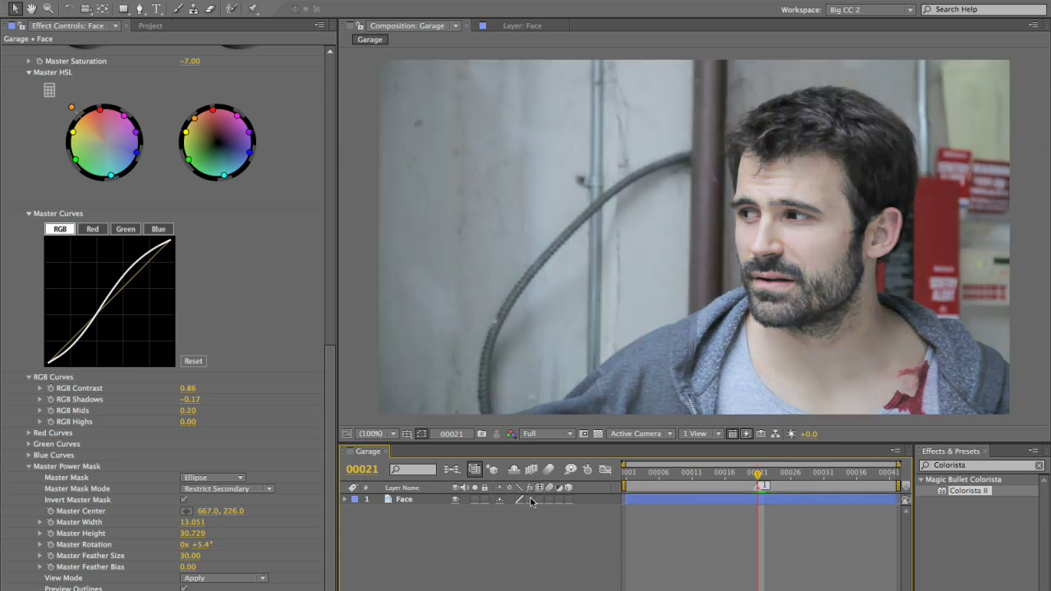
{"action": "left_click", "coordinate": [531, 498]}
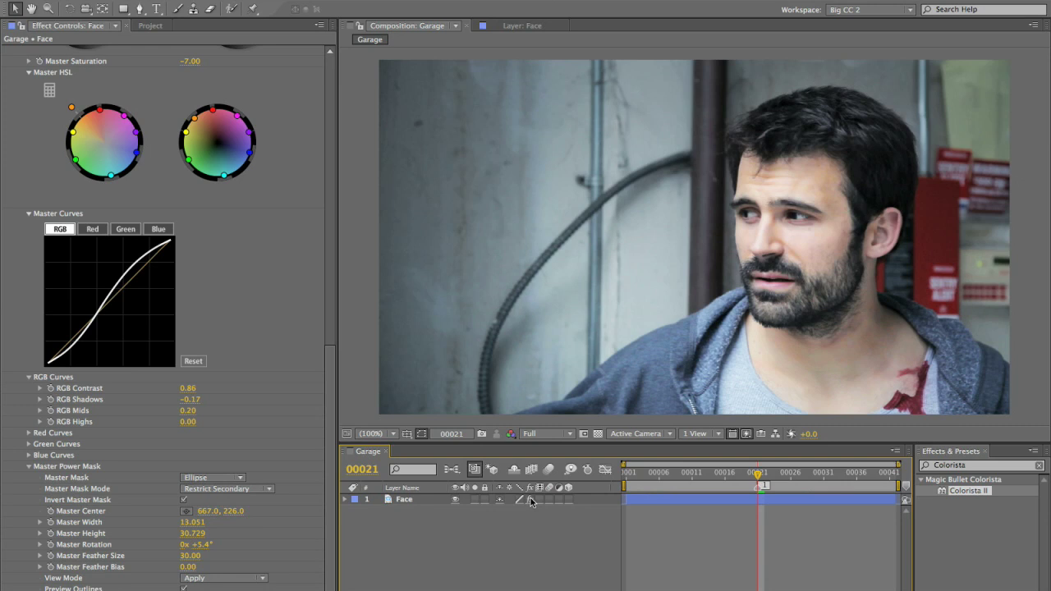
{"action": "scroll", "coordinate": [261, 339], "scroll_direction": "up", "scroll_amount": 10}
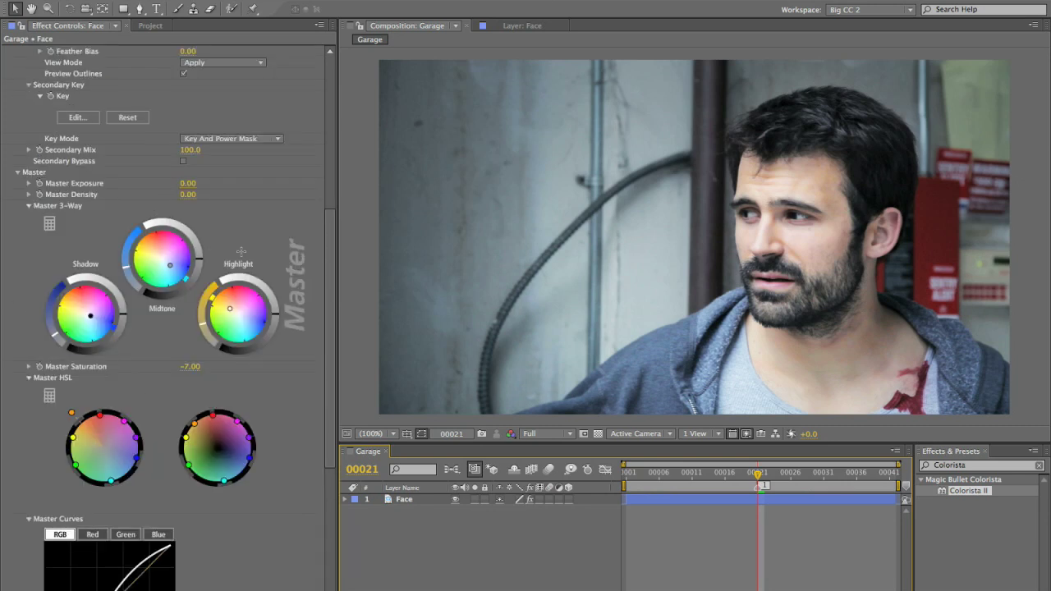
{"action": "scroll", "coordinate": [139, 201], "scroll_direction": "up", "scroll_amount": 5}
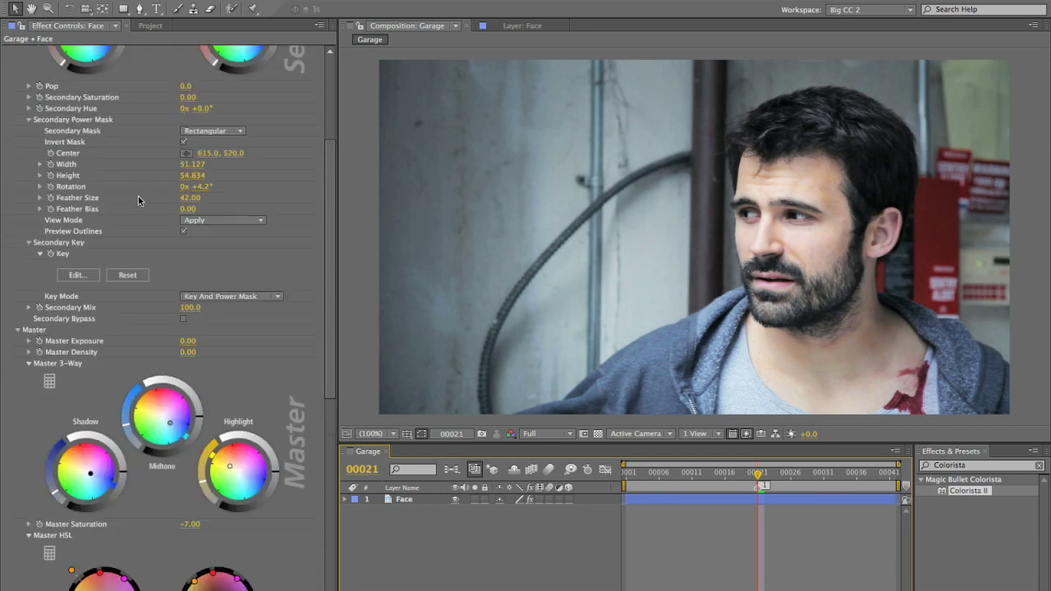
{"action": "scroll", "coordinate": [187, 178], "scroll_direction": "up", "scroll_amount": 6}
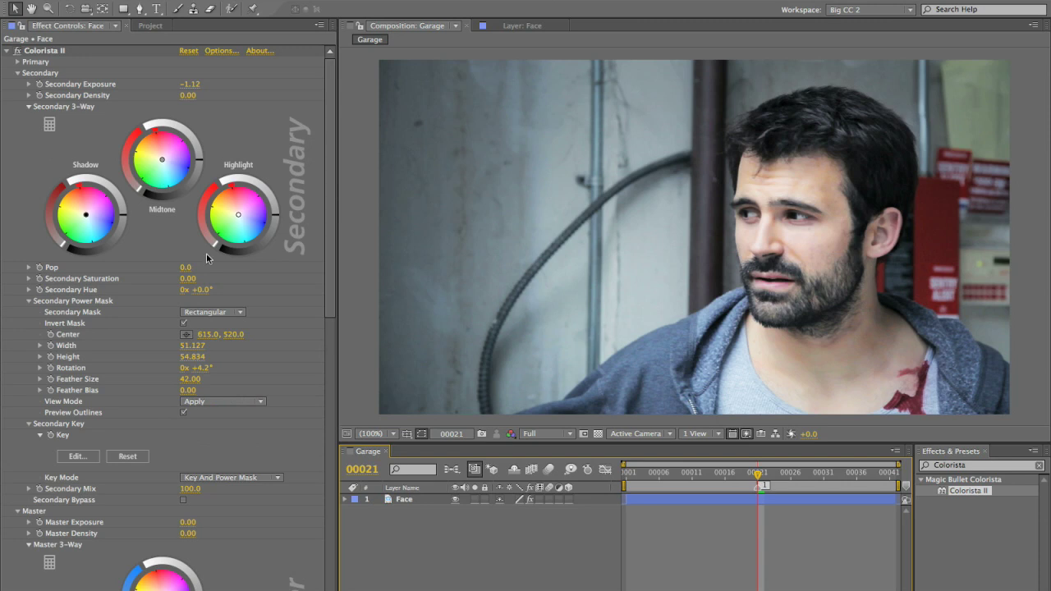
Raise the Secondary Midtone wheel to lift the background, comparing the grade on and off.
{"action": "left_click", "coordinate": [206, 164]}
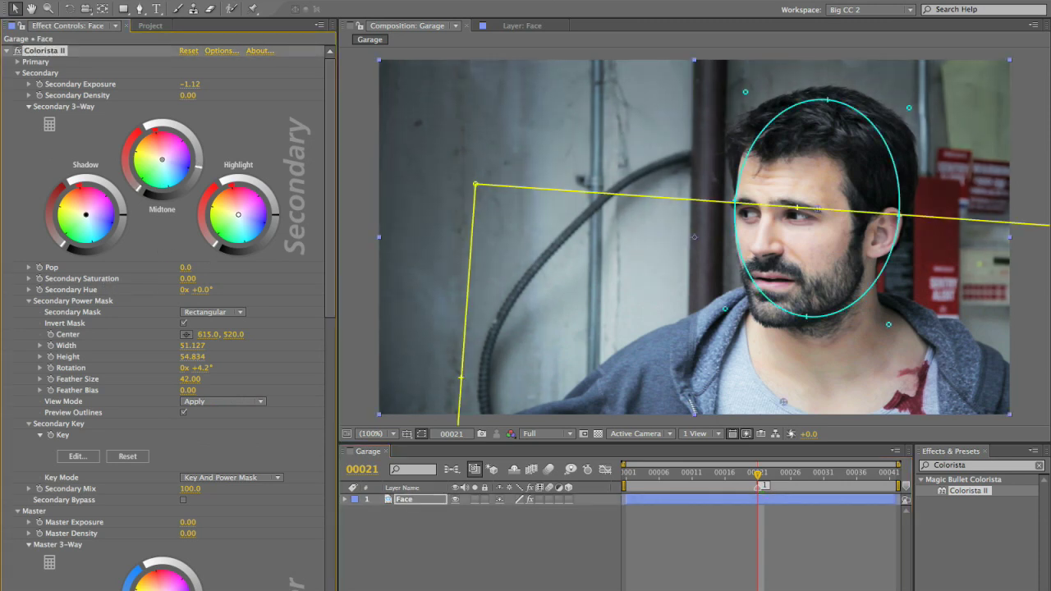
{"action": "left_click_drag", "start_coordinate": [199, 167], "coordinate": [139, 188]}
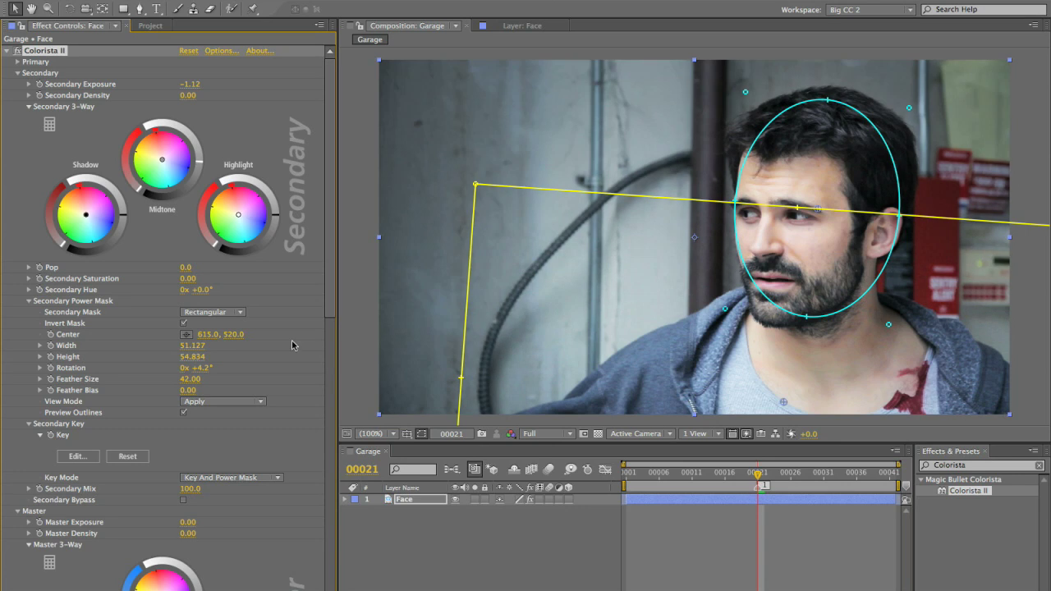
{"action": "left_click", "coordinate": [416, 570]}
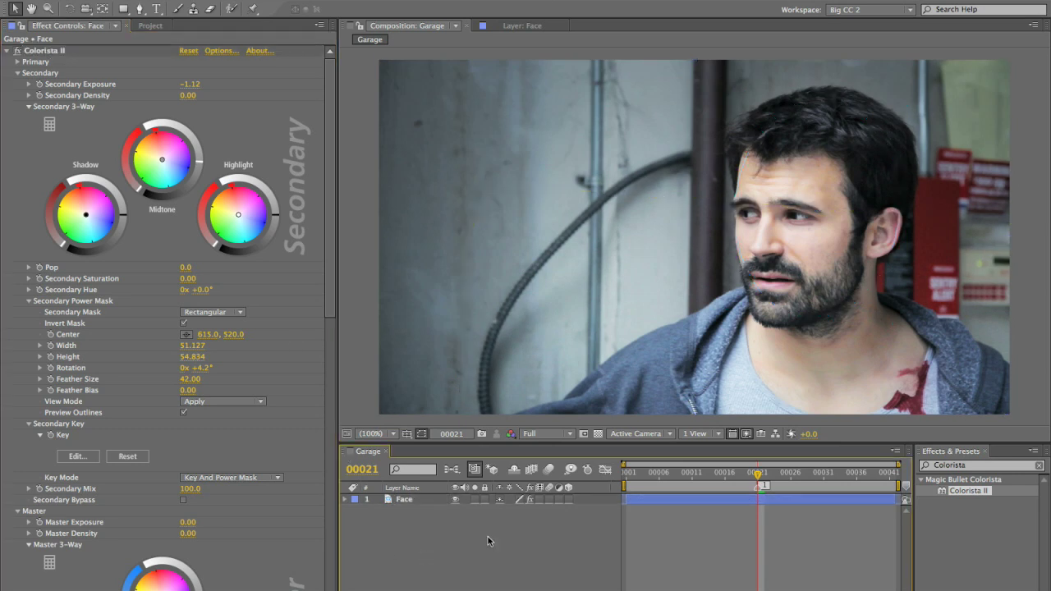
{"action": "left_click", "coordinate": [530, 500]}
{"action": "left_click", "coordinate": [529, 500]}
{"action": "left_click", "coordinate": [404, 500]}
Start Track Motion on the Face layer, then return to the Garage composition showing the Colorista masks.
{"action": "right_click", "coordinate": [299, 189]}
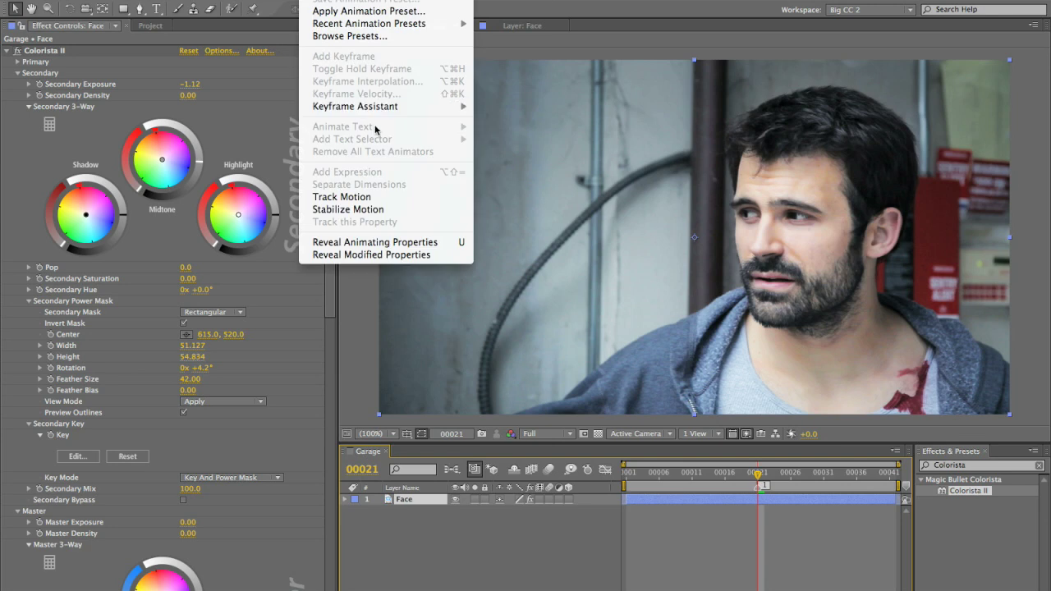
{"action": "left_click", "coordinate": [363, 197]}
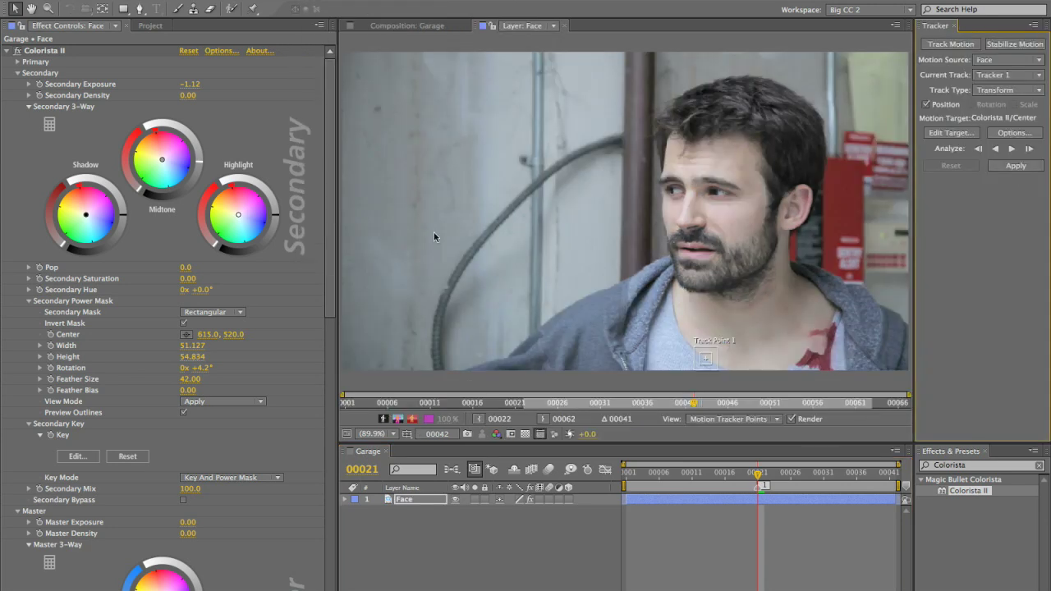
{"action": "left_click", "coordinate": [408, 26]}
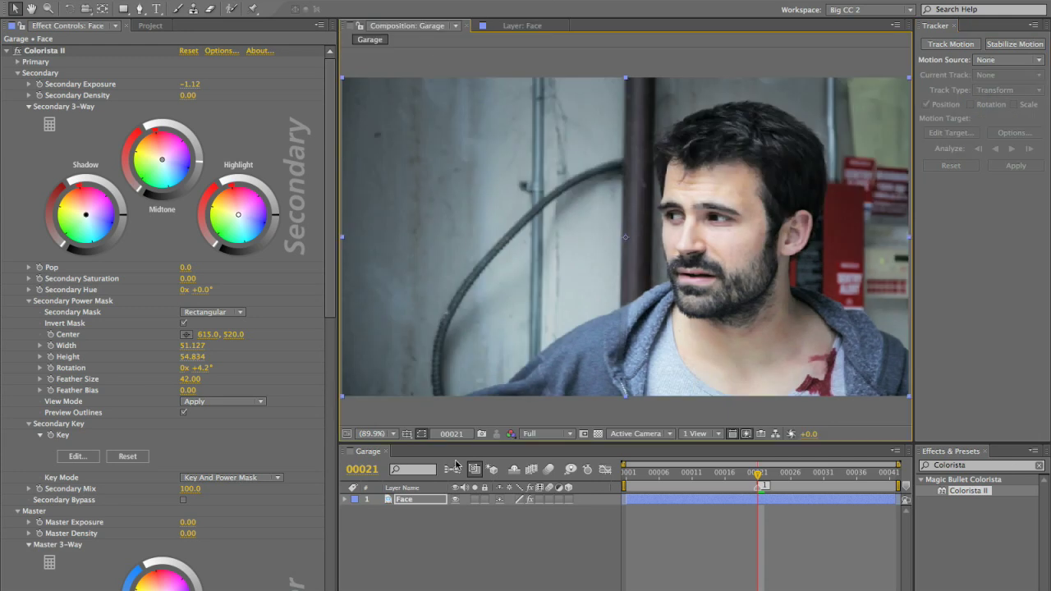
{"action": "left_click", "coordinate": [47, 51]}
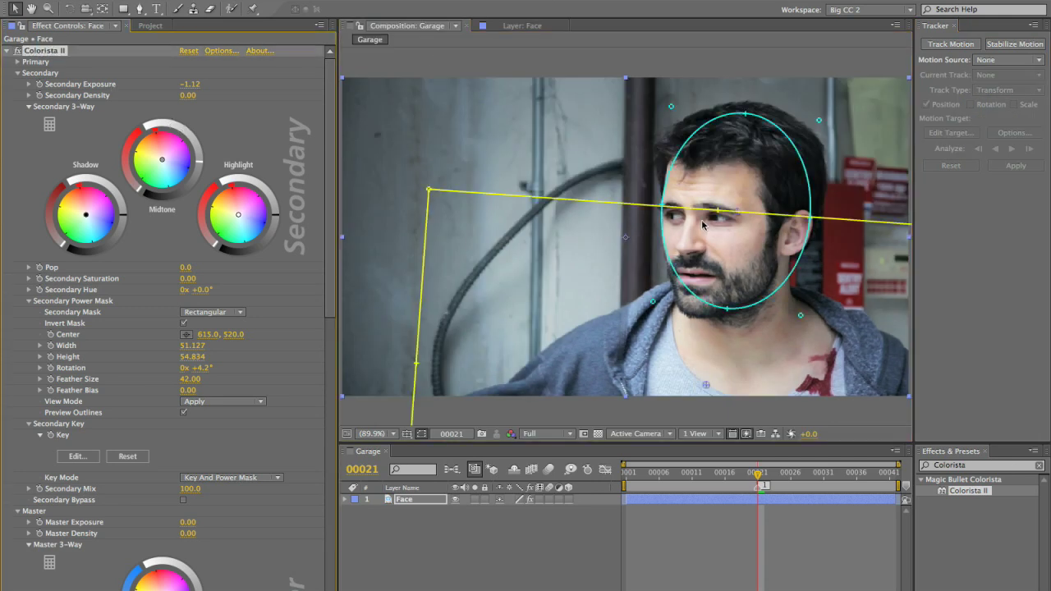
{"action": "left_click_drag", "start_coordinate": [740, 237], "coordinate": [744, 241]}
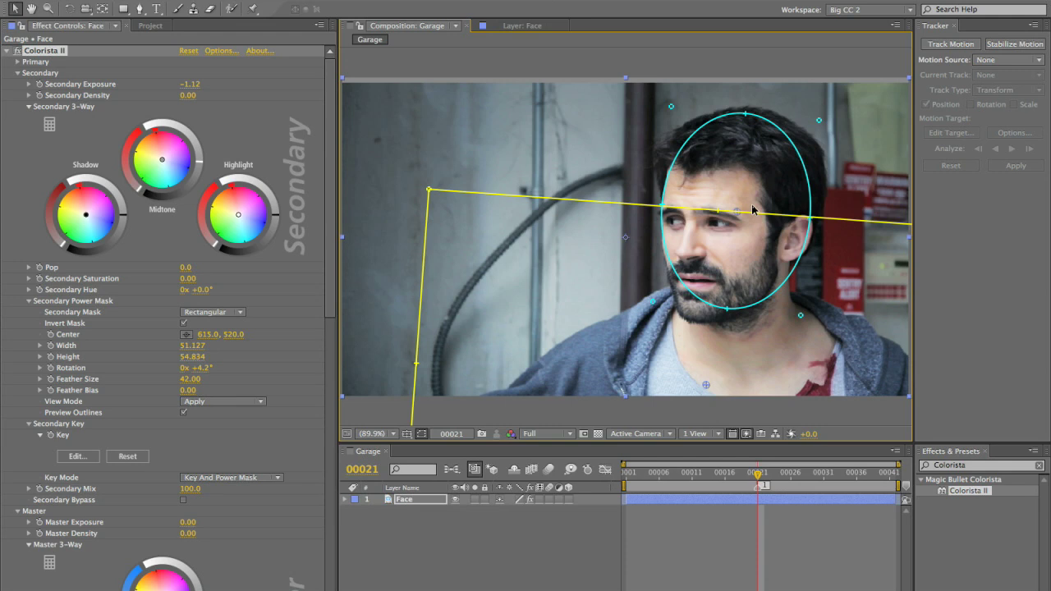
{"action": "key", "text": "ctrl+z"}
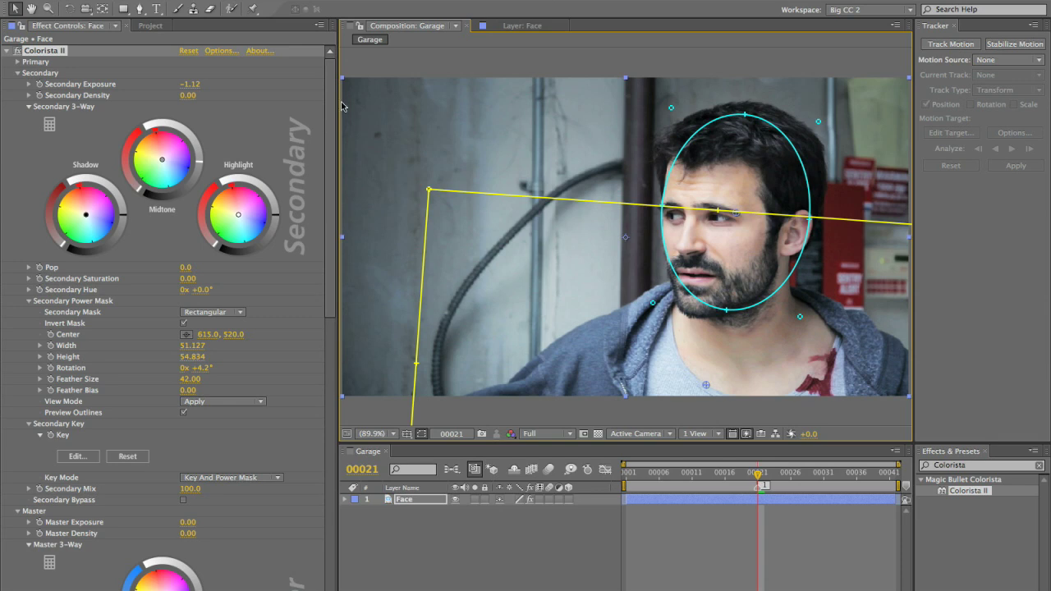
Place Track Point 1 on the actor's cheek beside his eye and analyze forward through the shot.
{"action": "left_click", "coordinate": [523, 27]}
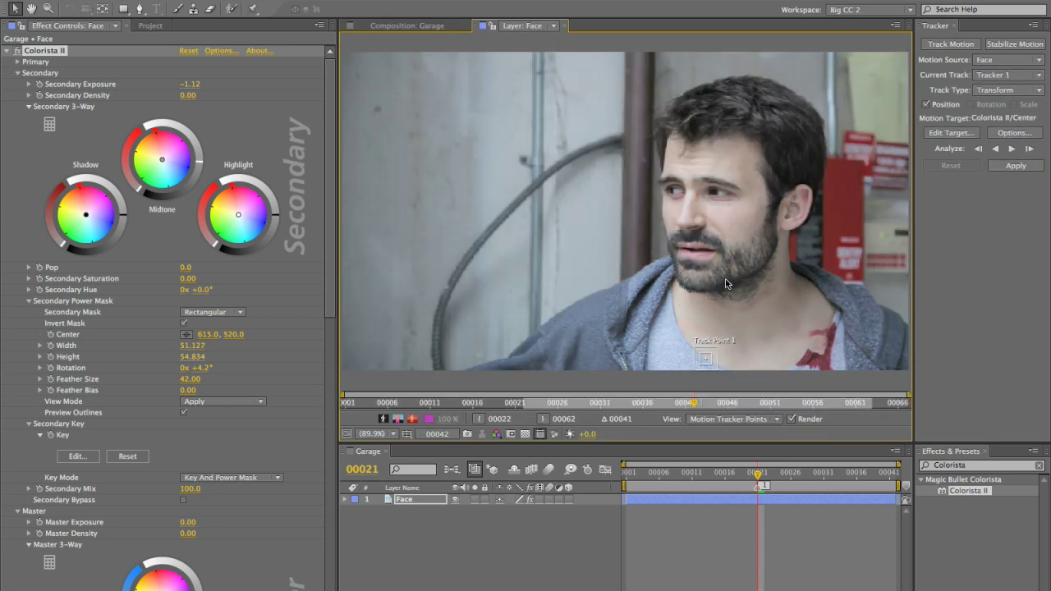
{"action": "left_click_drag", "start_coordinate": [711, 368], "coordinate": [757, 206]}
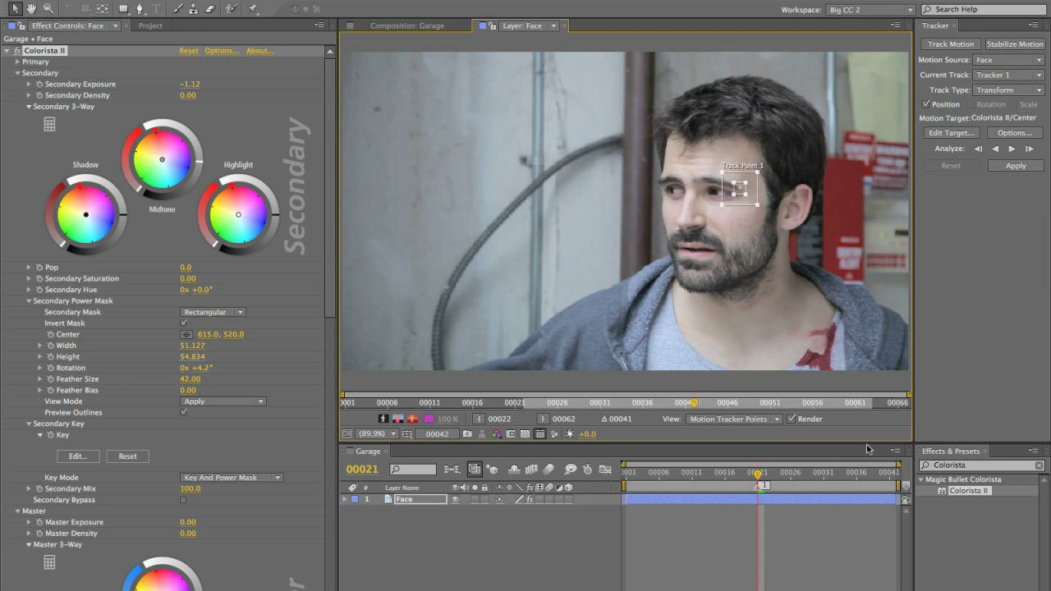
{"action": "left_click", "coordinate": [1012, 150]}
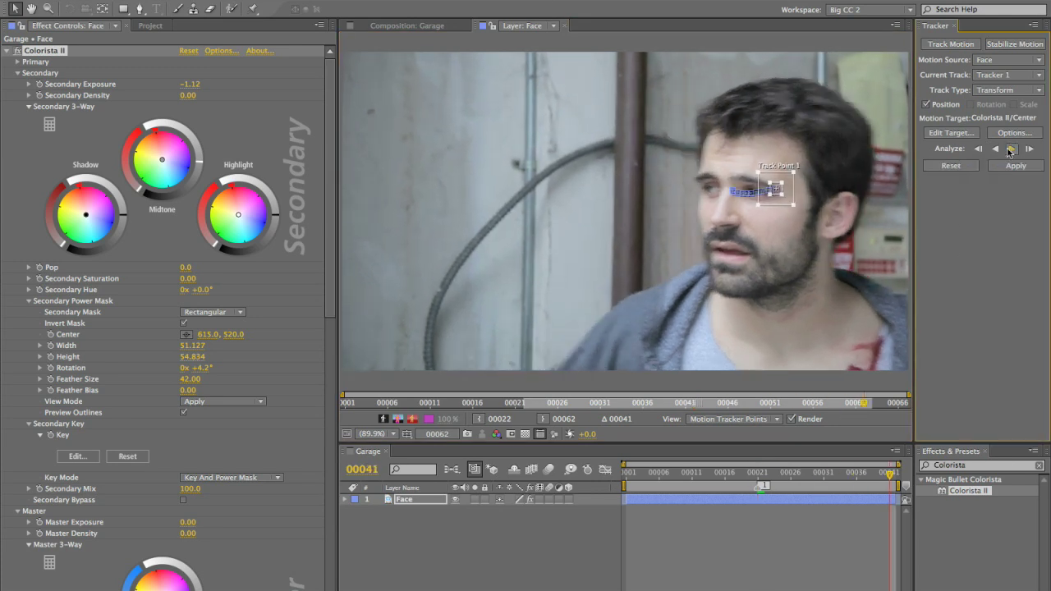
From frame 21, analyze the cheek track backward to frame 1, then return to frame 21.
{"action": "left_click_drag", "start_coordinate": [803, 471], "coordinate": [758, 474]}
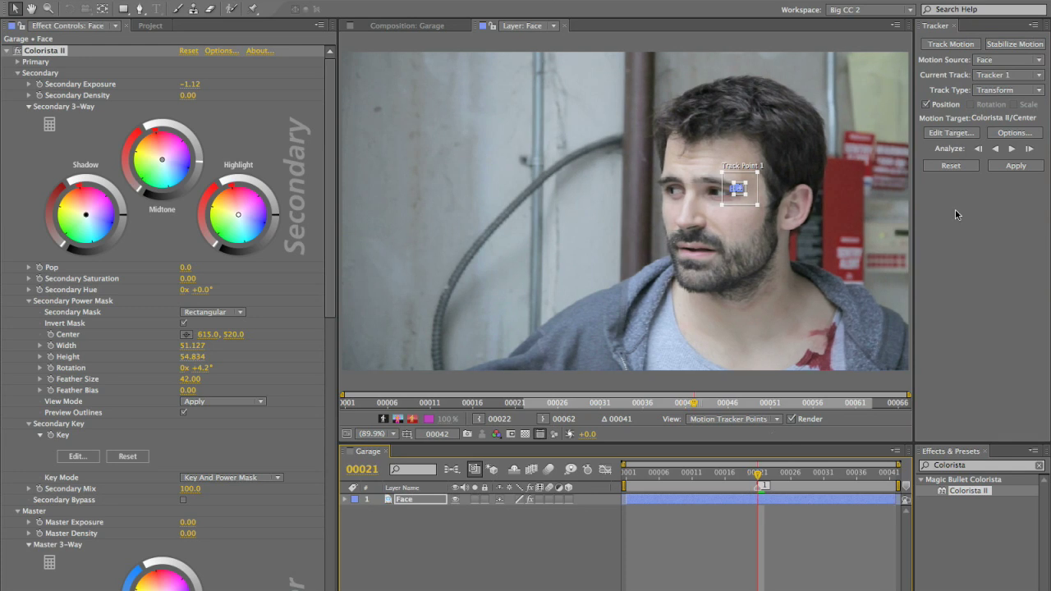
{"action": "left_click", "coordinate": [996, 150]}
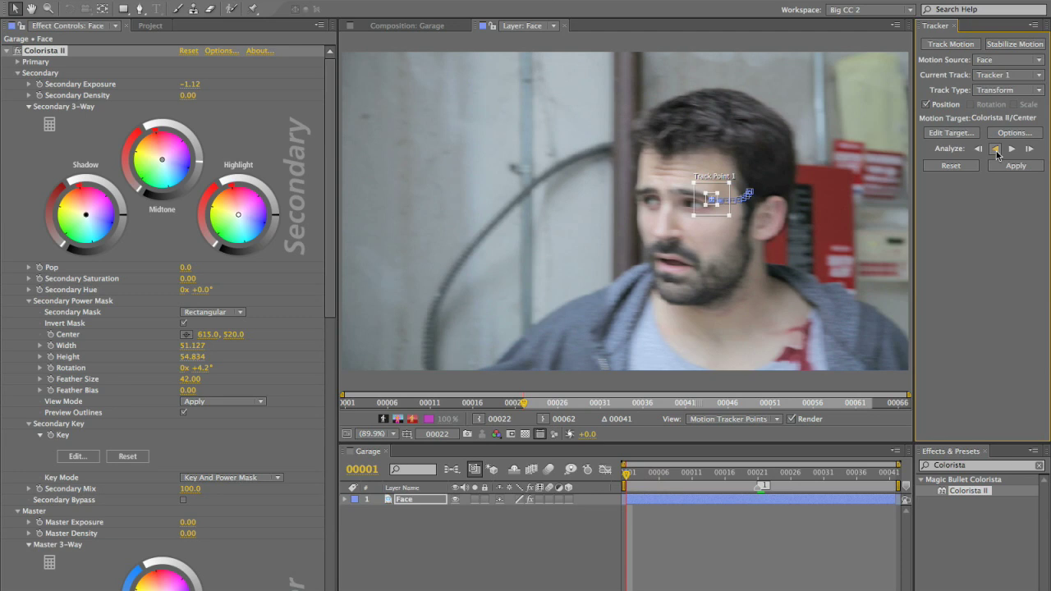
{"action": "left_click", "coordinate": [410, 26]}
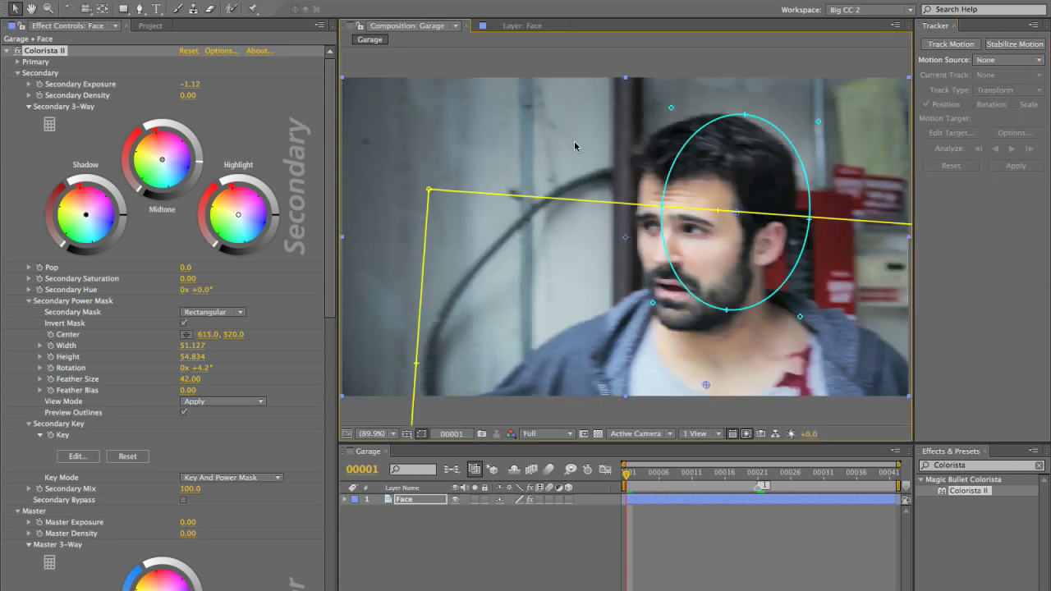
{"action": "left_click", "coordinate": [509, 27]}
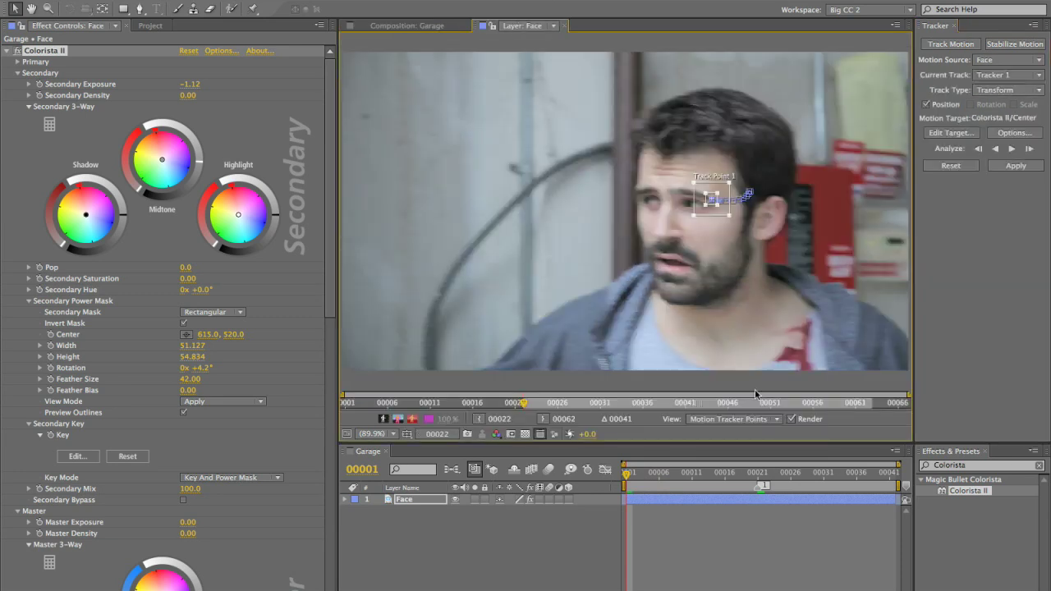
{"action": "left_click", "coordinate": [757, 473]}
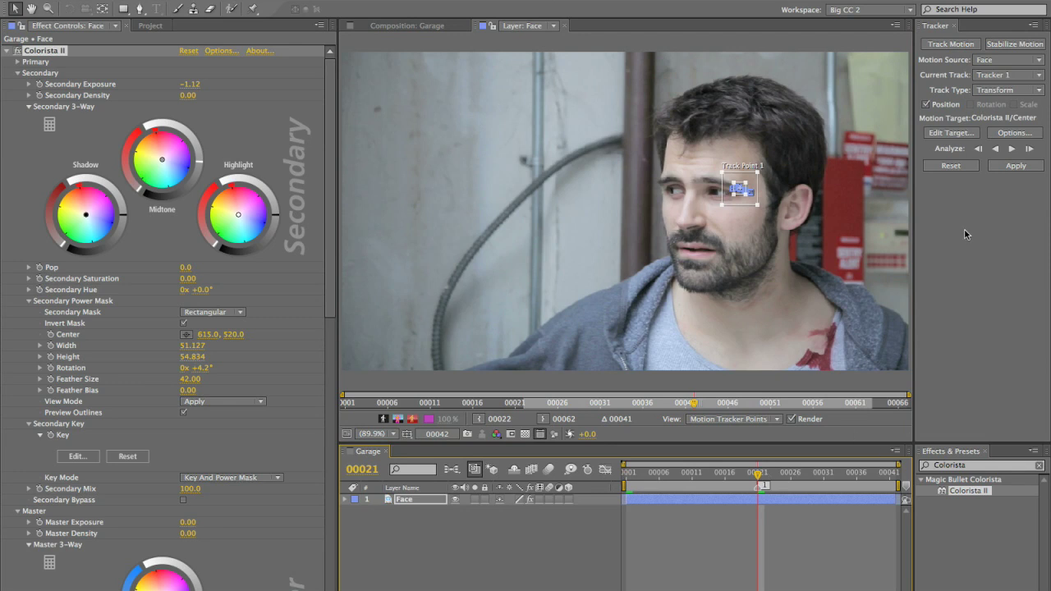
Set the head track's target to Colorista II/Center and apply it in X and Y.
{"action": "left_click", "coordinate": [972, 132]}
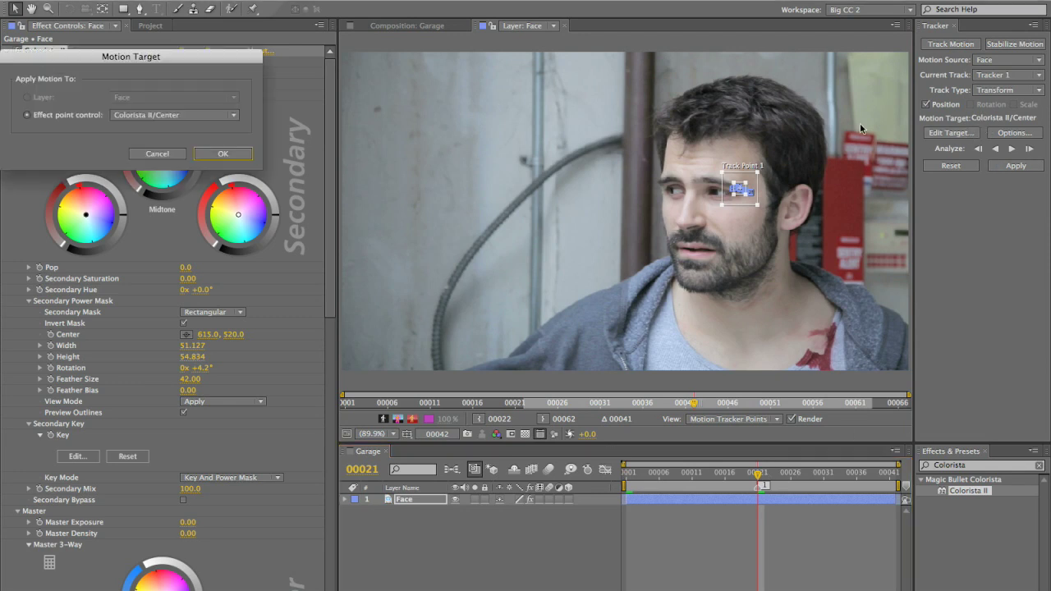
{"action": "left_click_drag", "start_coordinate": [164, 61], "coordinate": [609, 163]}
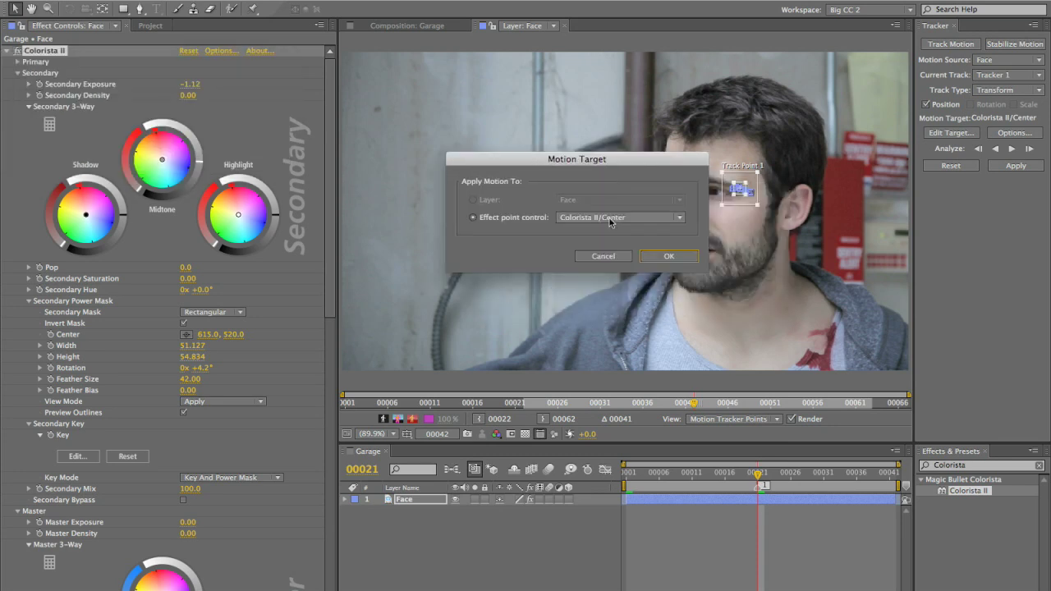
{"action": "left_click", "coordinate": [612, 220]}
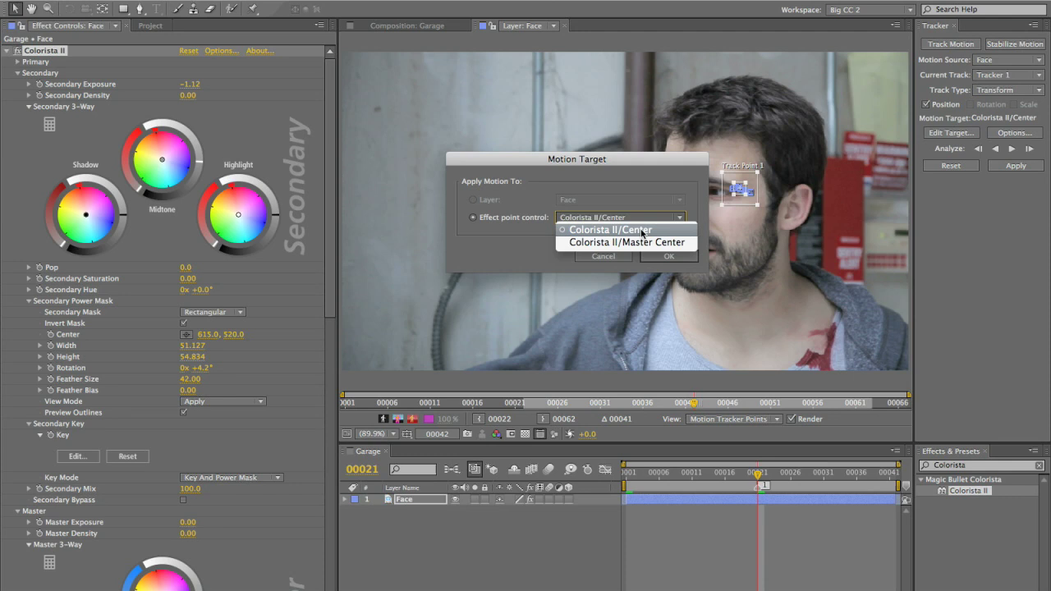
{"action": "left_click", "coordinate": [642, 231]}
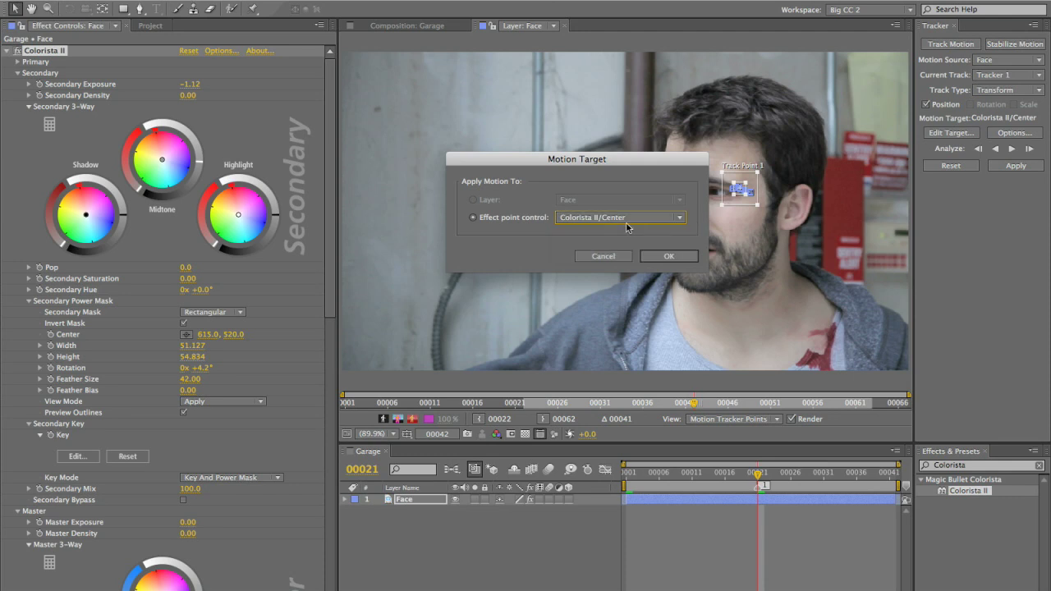
{"action": "left_click", "coordinate": [669, 256]}
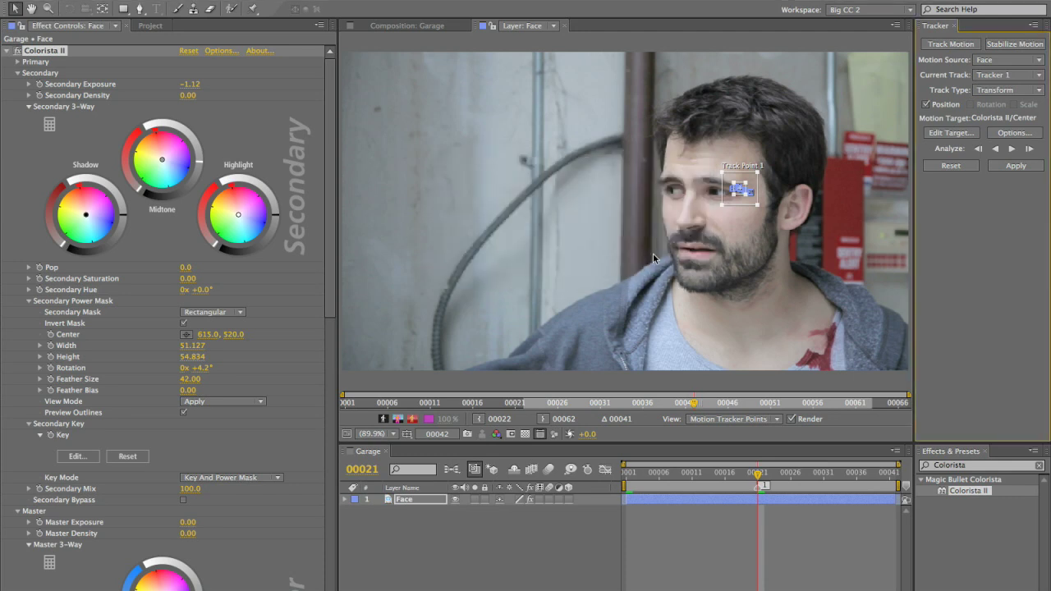
{"action": "left_click", "coordinate": [1018, 167]}
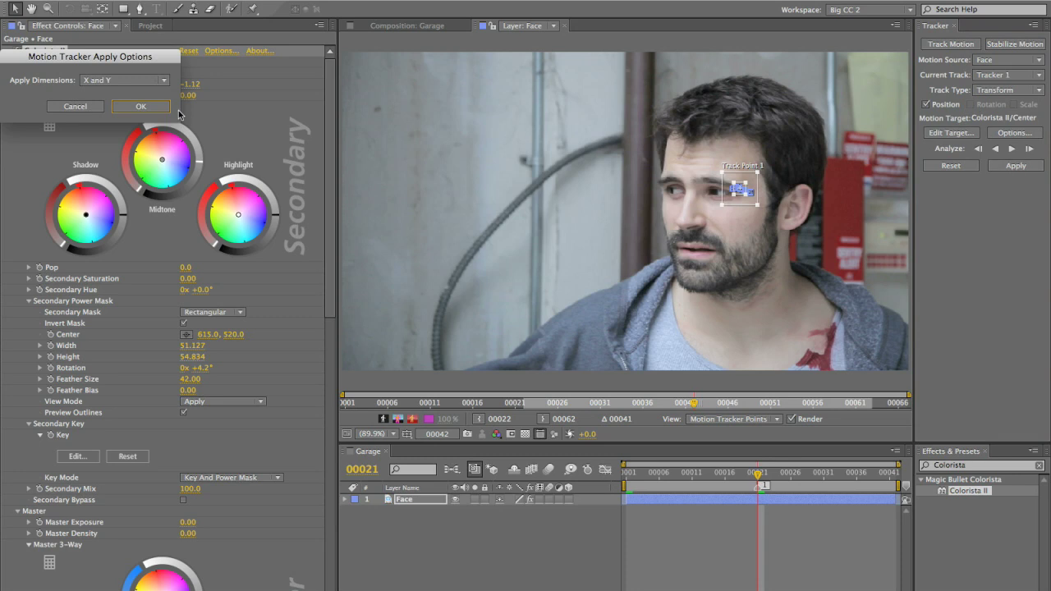
{"action": "left_click_drag", "start_coordinate": [131, 41], "coordinate": [632, 276]}
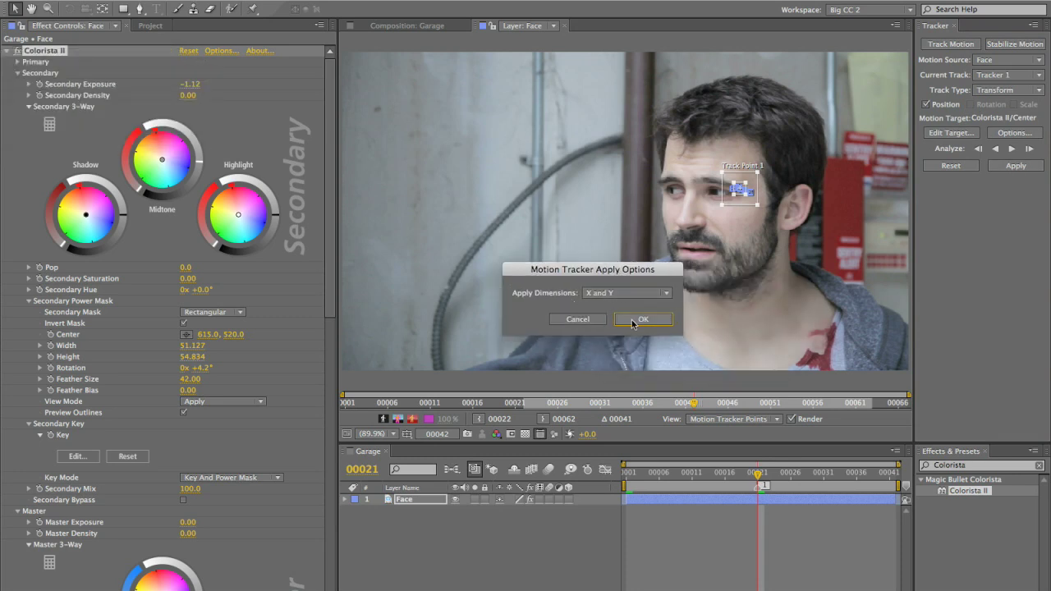
{"action": "left_click", "coordinate": [641, 319]}
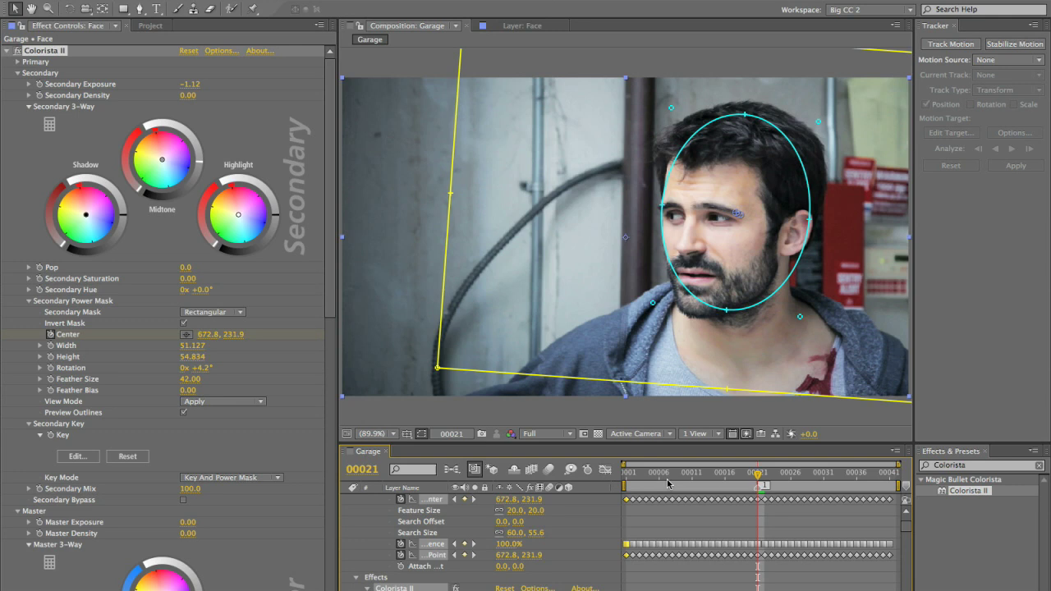
Reselect the Face layer, show the Colorista mask outlines, and preview the tracked mask, stopping at frame 21.
{"action": "scroll", "coordinate": [514, 509], "scroll_direction": "up", "scroll_amount": 2}
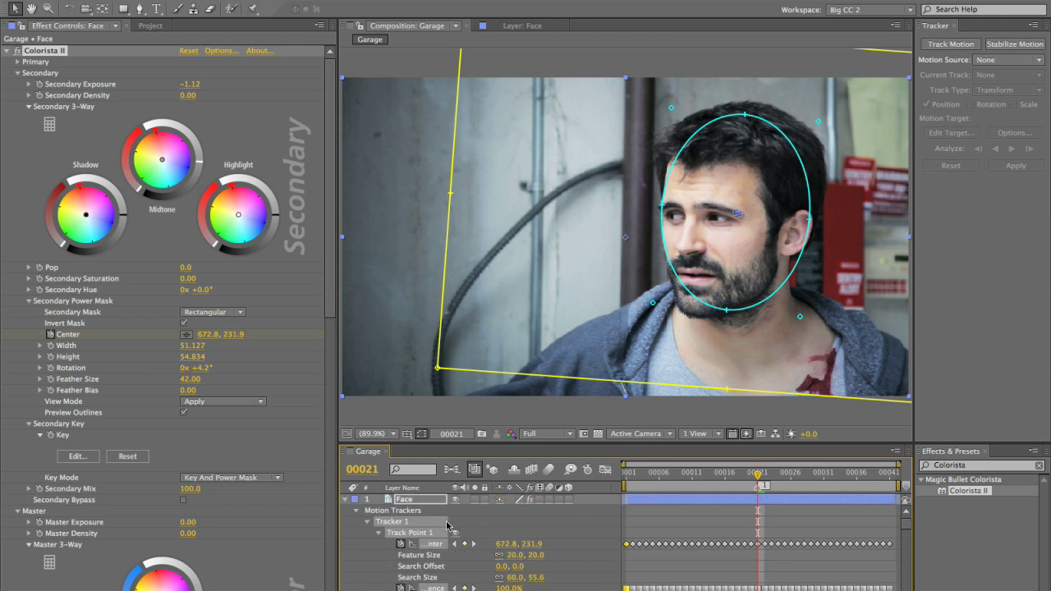
{"action": "left_click", "coordinate": [346, 501]}
{"action": "left_click", "coordinate": [395, 544]}
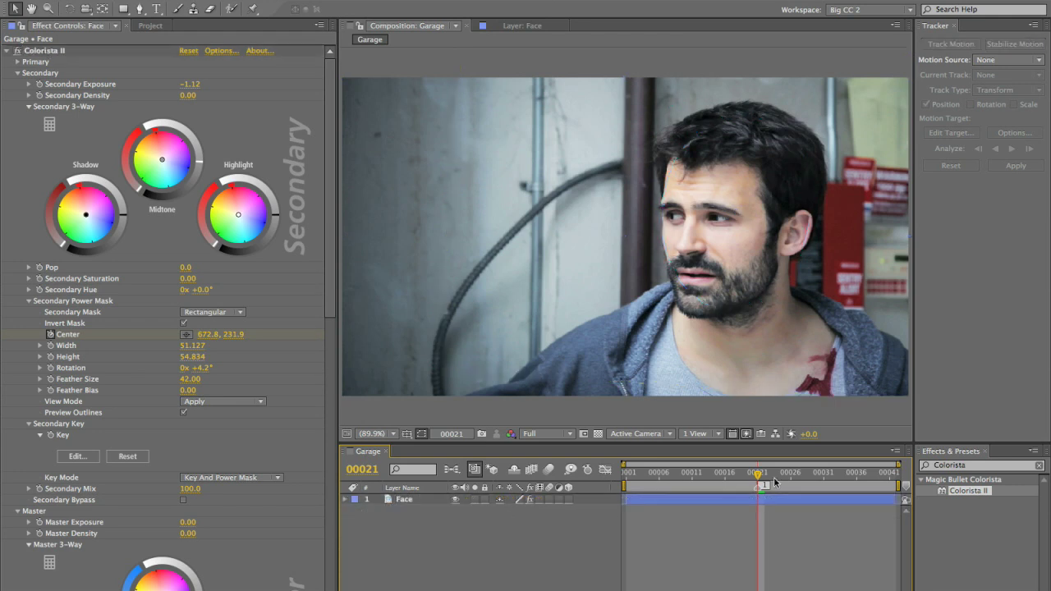
{"action": "left_click", "coordinate": [424, 503]}
{"action": "left_click", "coordinate": [51, 51]}
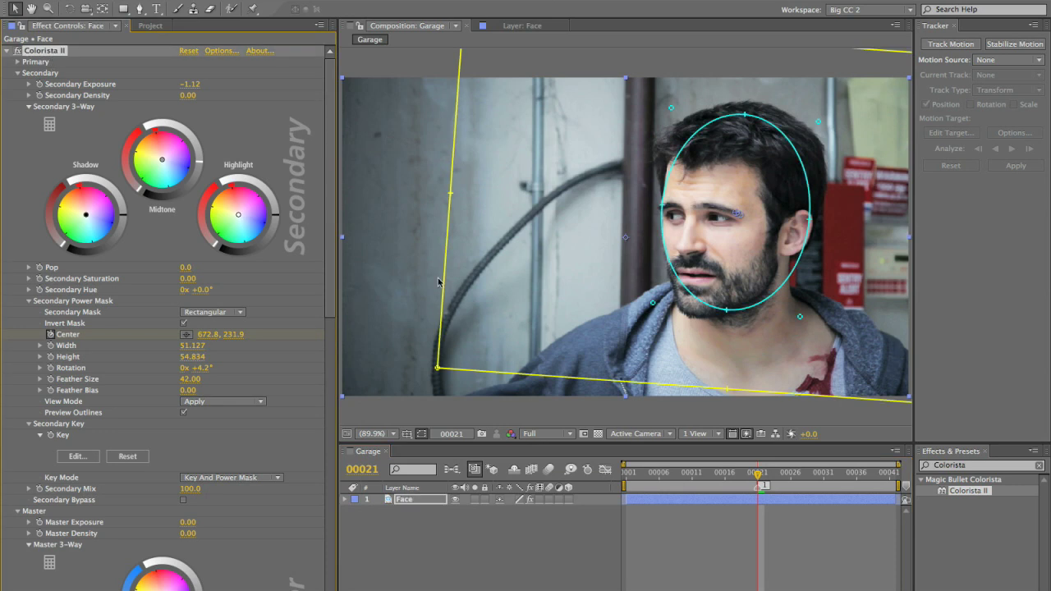
{"action": "key", "text": "space"}
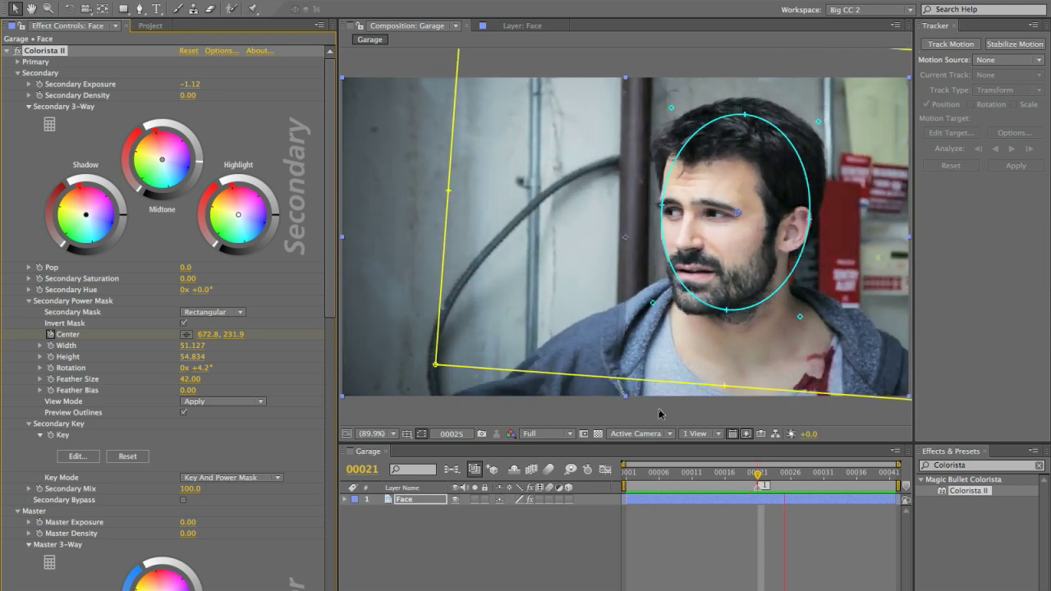
{"action": "left_click", "coordinate": [757, 474]}
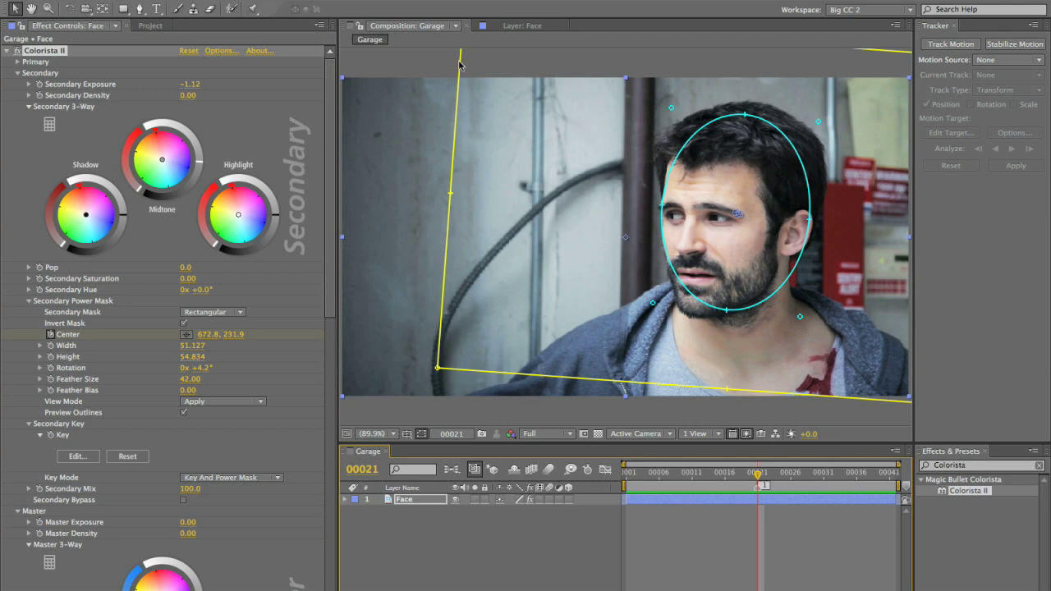
Retarget the head track to Colorista II/Master Center, apply it, and preview the masks following the head.
{"action": "left_click", "coordinate": [517, 12]}
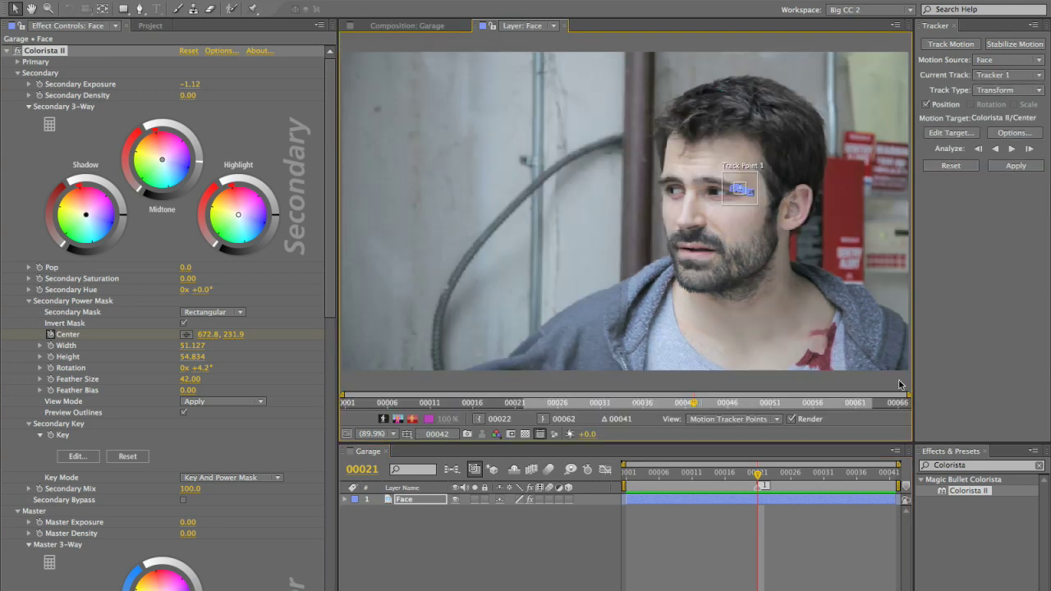
{"action": "left_click", "coordinate": [949, 133]}
{"action": "left_click", "coordinate": [582, 226]}
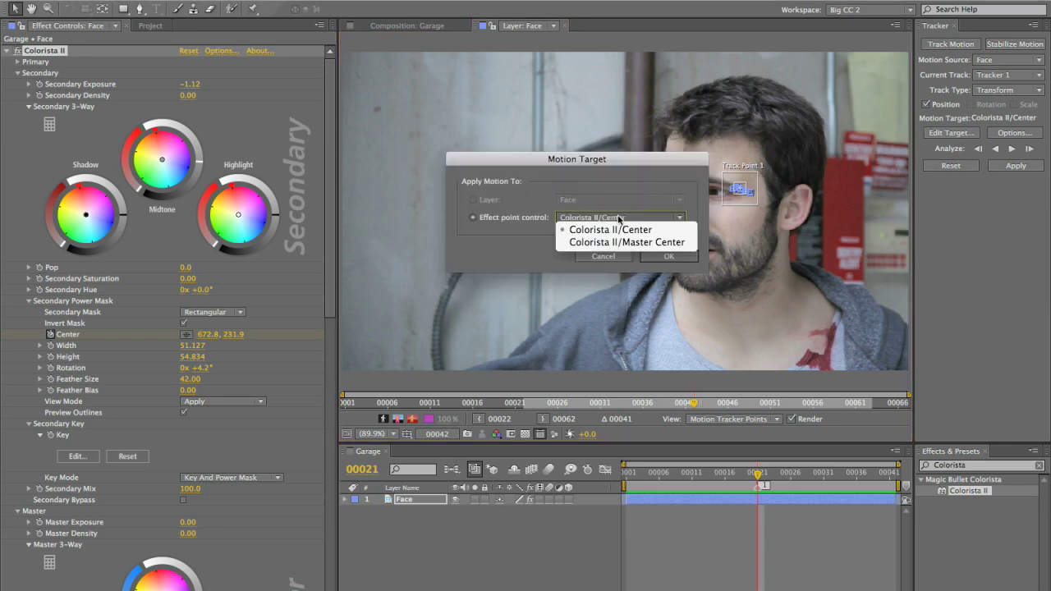
{"action": "left_click", "coordinate": [617, 244]}
{"action": "left_click", "coordinate": [654, 257]}
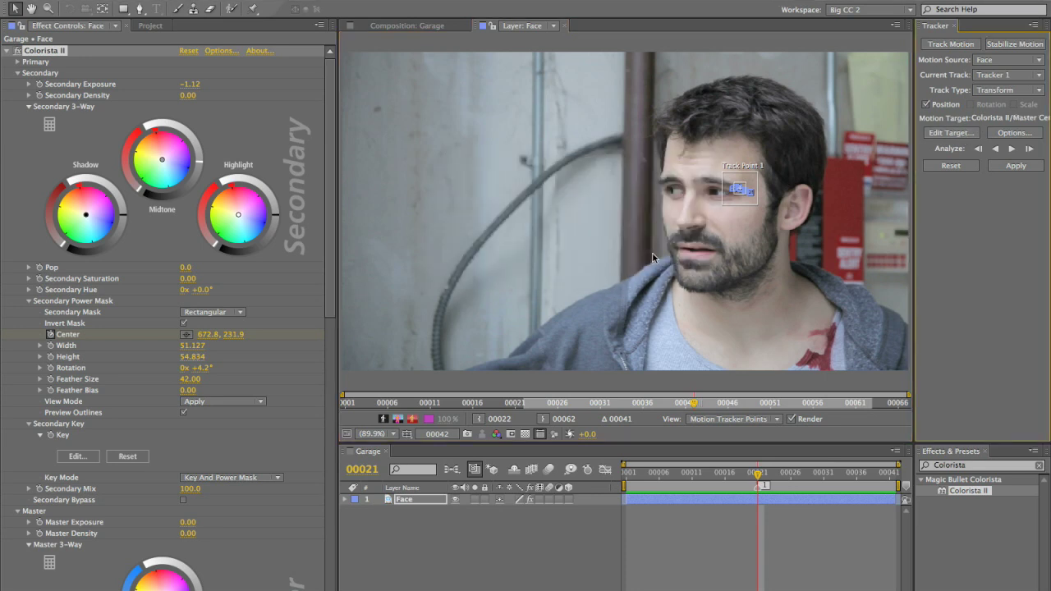
{"action": "left_click", "coordinate": [1005, 168]}
{"action": "left_click", "coordinate": [644, 319]}
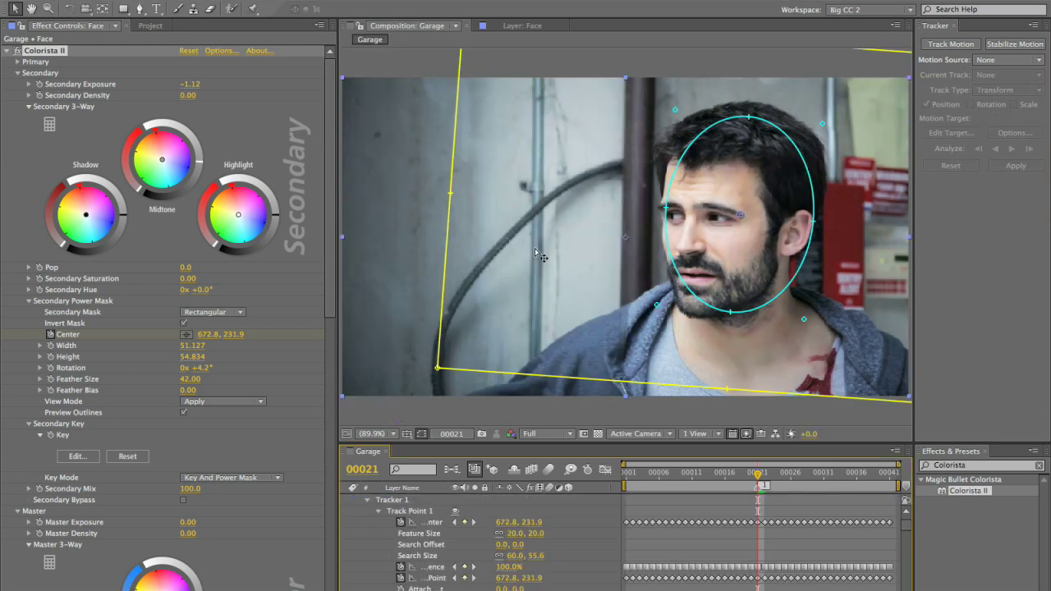
{"action": "key", "text": "space"}
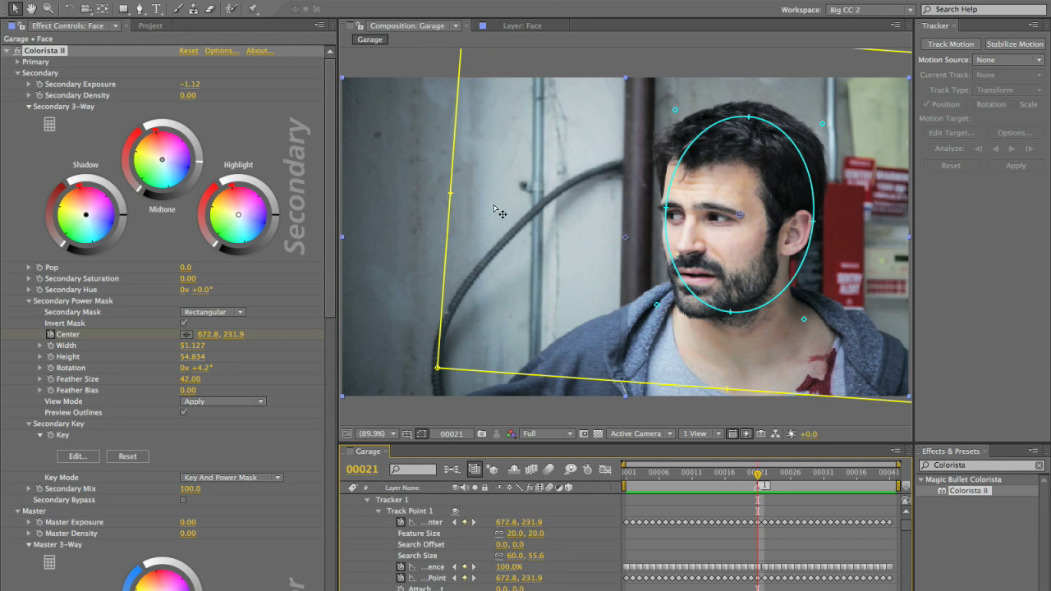
Drag the rectangular Colorista mask down and to the left in the Composition viewer.
{"action": "left_click_drag", "start_coordinate": [499, 212], "coordinate": [446, 306]}
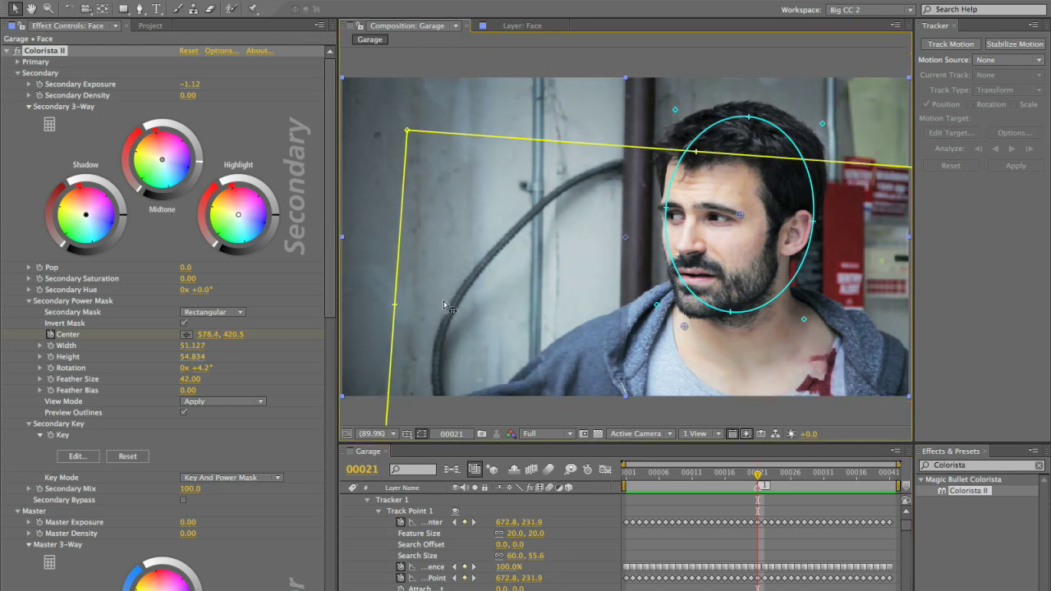
{"action": "scroll", "coordinate": [370, 546], "scroll_direction": "down", "scroll_amount": 2}
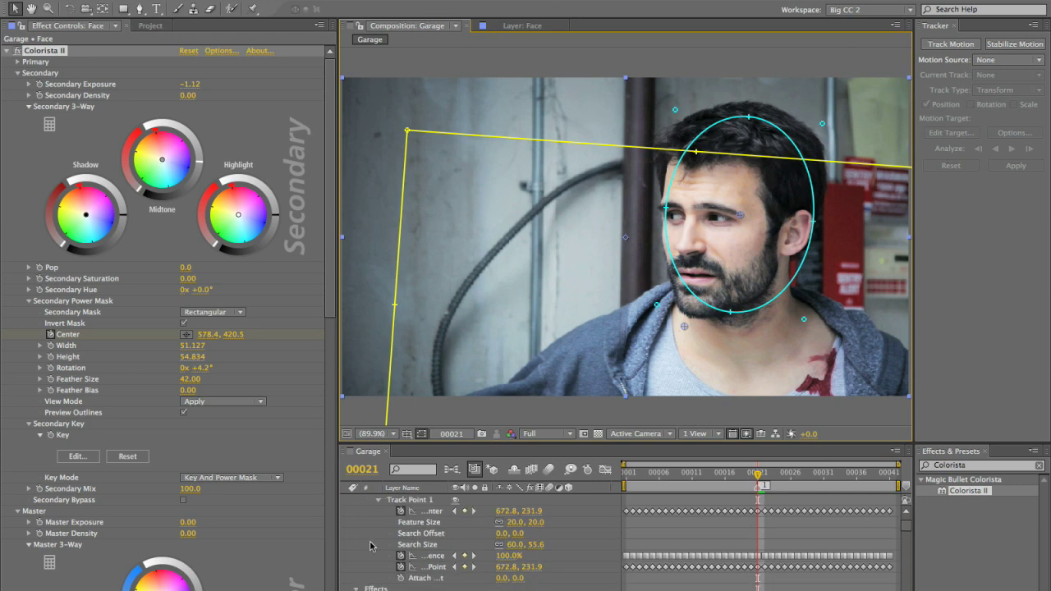
{"action": "scroll", "coordinate": [371, 546], "scroll_direction": "down", "scroll_amount": 4}
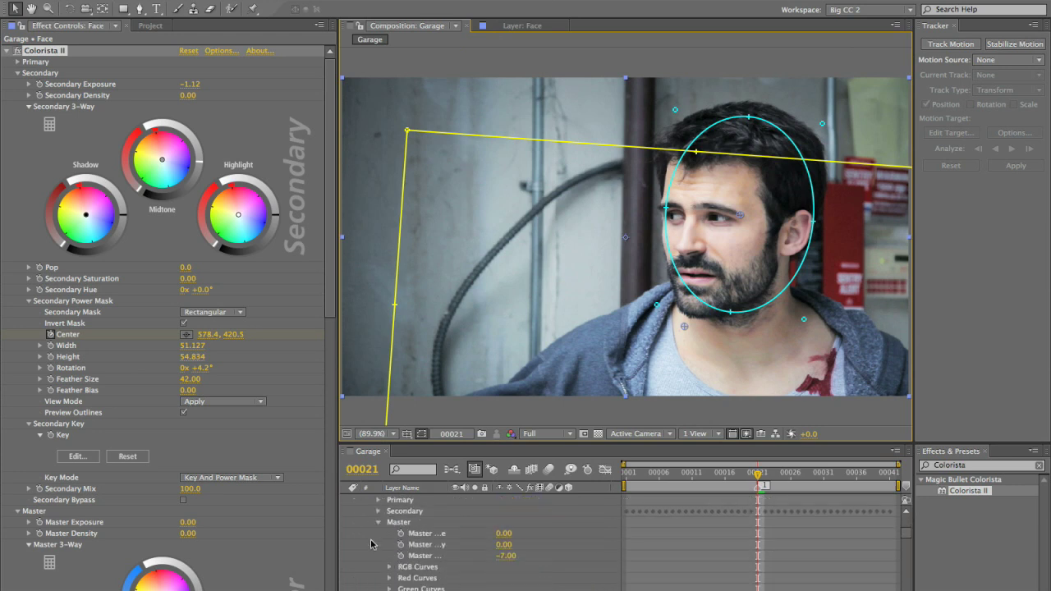
{"action": "scroll", "coordinate": [374, 545], "scroll_direction": "up", "scroll_amount": 5}
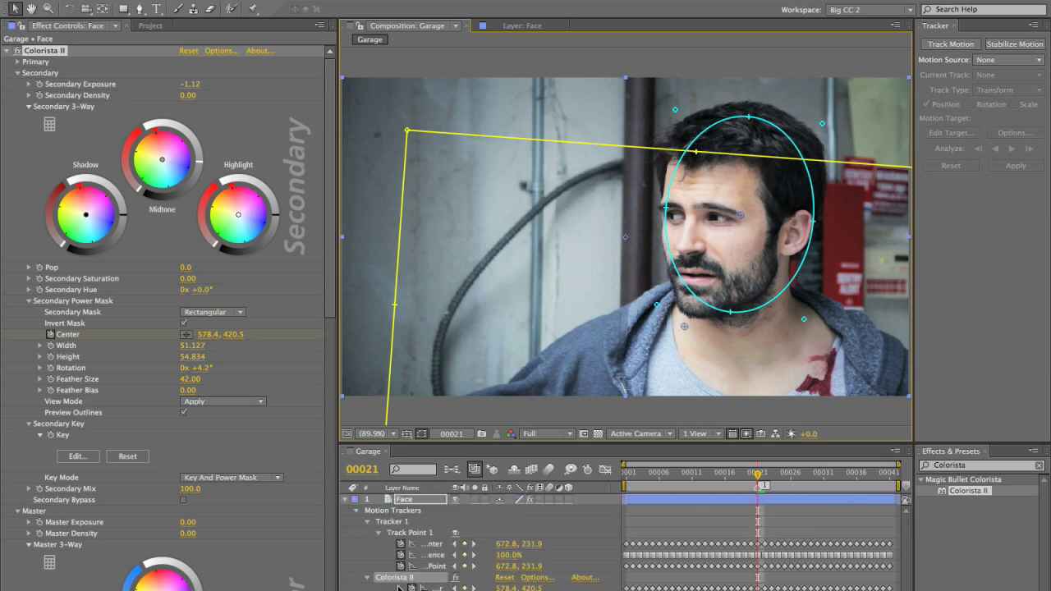
Select all mask Center keyframes, offset them lower, check first and last frames, and nudge right.
{"action": "left_click_drag", "start_coordinate": [446, 488], "coordinate": [492, 493]}
{"action": "left_click", "coordinate": [444, 588]}
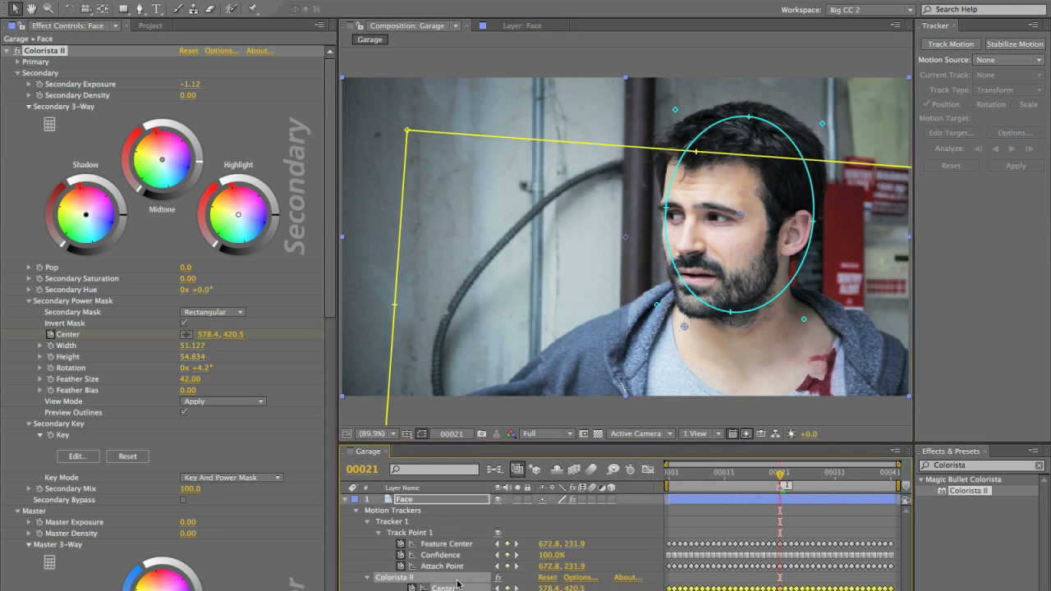
{"action": "left_click_drag", "start_coordinate": [478, 199], "coordinate": [526, 275]}
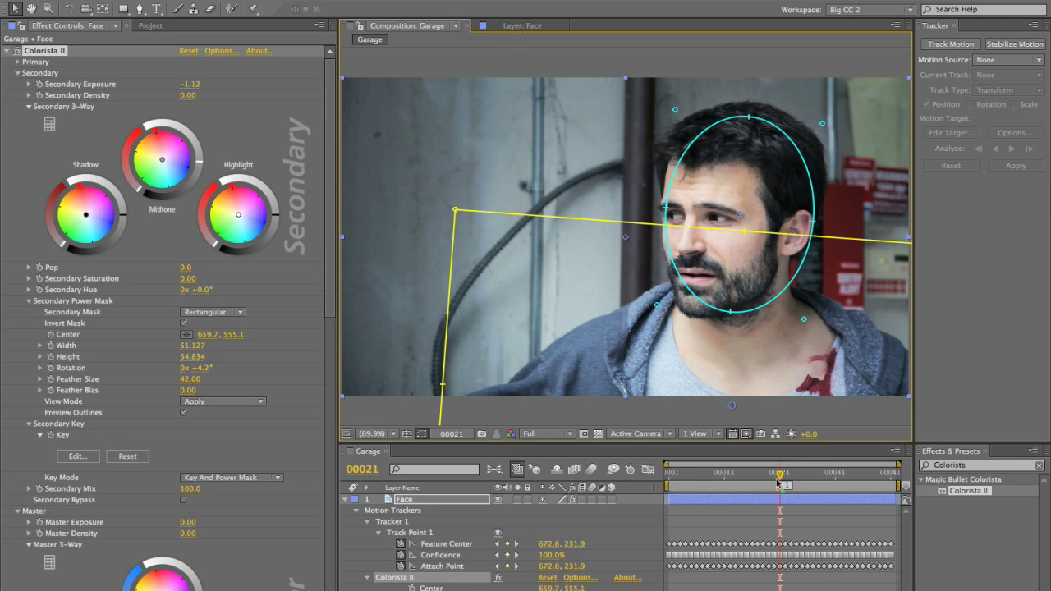
{"action": "left_click_drag", "start_coordinate": [779, 479], "coordinate": [626, 479]}
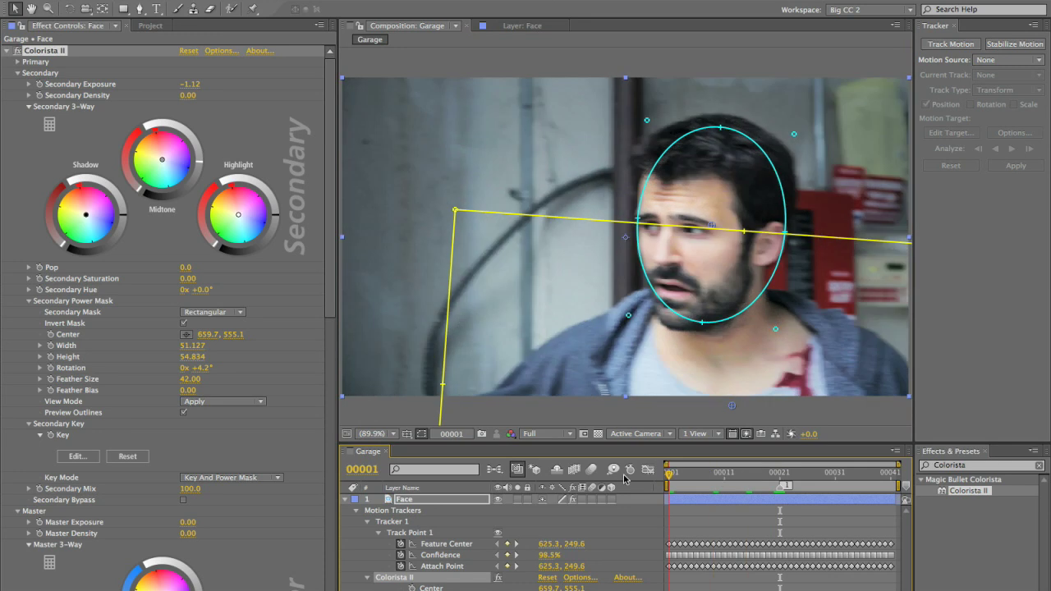
{"action": "left_click_drag", "start_coordinate": [729, 473], "coordinate": [910, 486]}
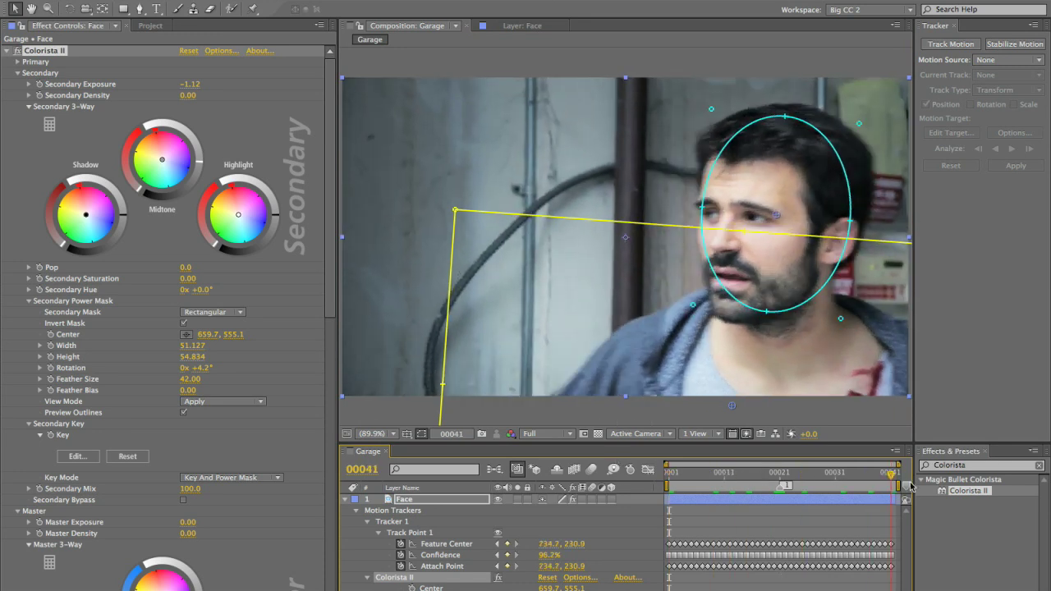
{"action": "mouse_move", "coordinate": [530, 303]}
{"action": "left_mouse_down"}
{"action": "mouse_move", "coordinate": [551, 304]}
{"action": "mouse_move", "coordinate": [514, 287]}
{"action": "mouse_move", "coordinate": [518, 297]}
{"action": "left_mouse_up"}
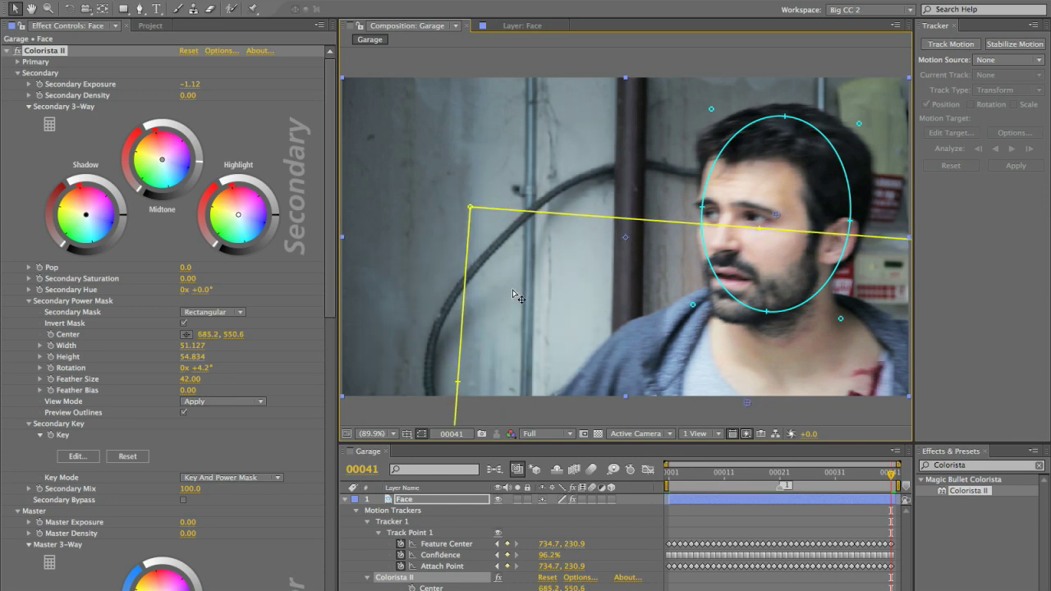
Start a new track on the Face layer with its point on a wall spot by the pipe, analyzed backward.
{"action": "left_click", "coordinate": [404, 499]}
{"action": "left_click", "coordinate": [324, 0]}
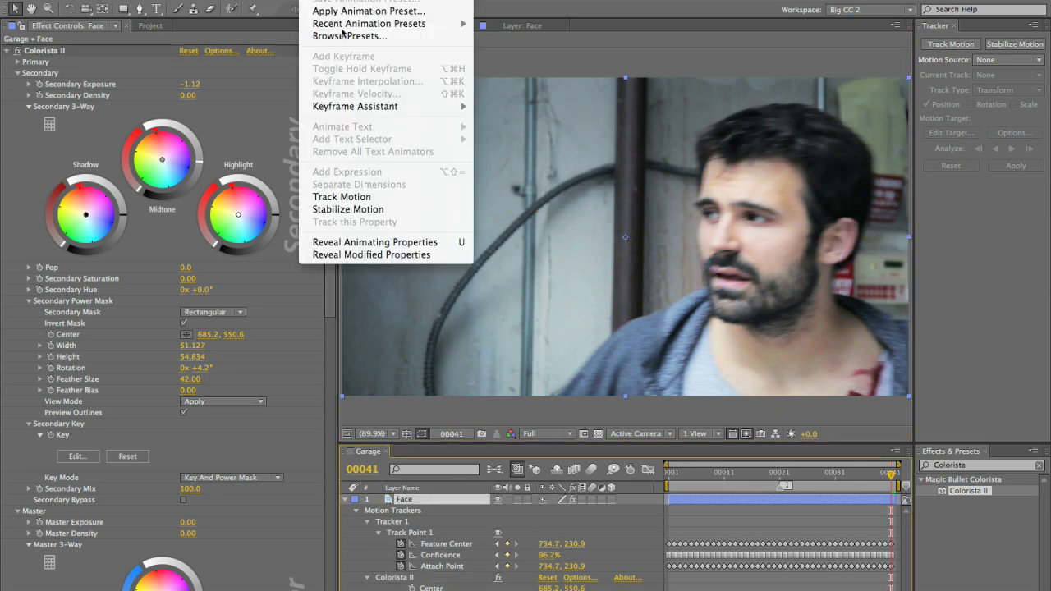
{"action": "left_click", "coordinate": [362, 196]}
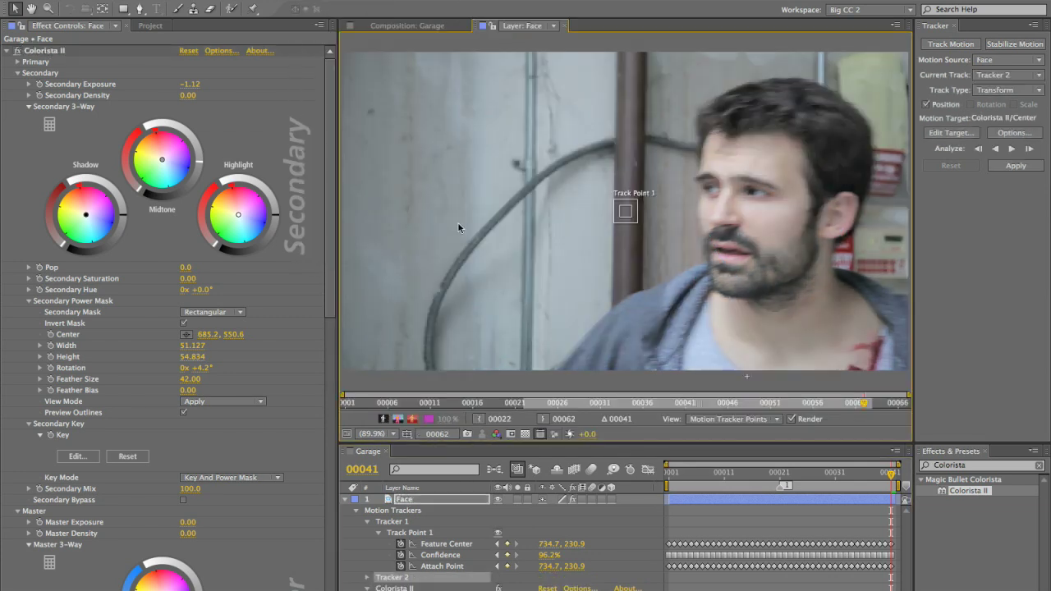
{"action": "left_click_drag", "start_coordinate": [626, 216], "coordinate": [549, 192]}
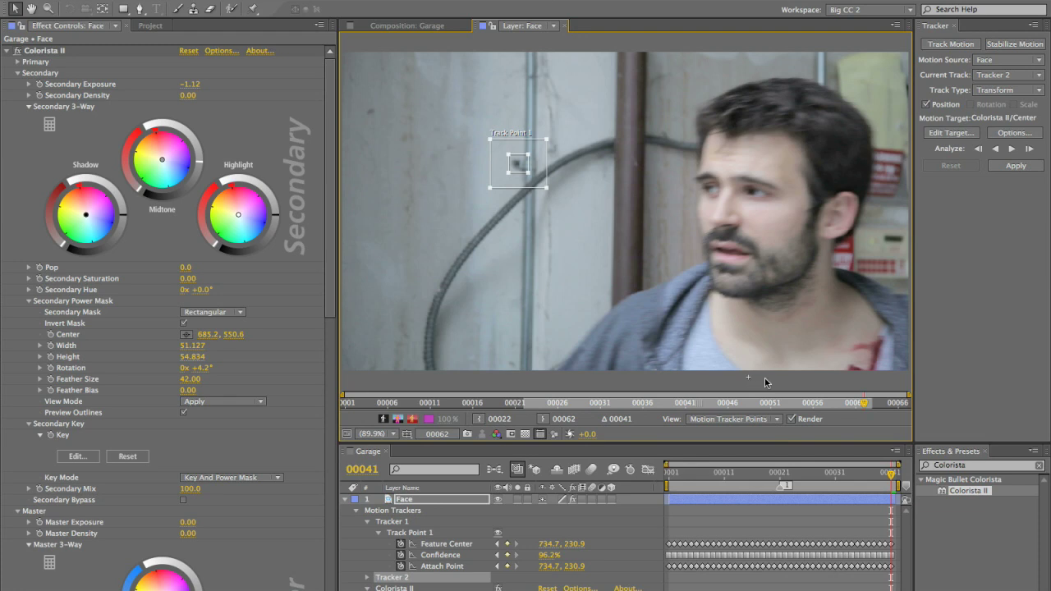
{"action": "mouse_move", "coordinate": [518, 164]}
{"action": "left_mouse_down"}
{"action": "mouse_move", "coordinate": [501, 168]}
{"action": "mouse_move", "coordinate": [515, 167]}
{"action": "mouse_move", "coordinate": [512, 140]}
{"action": "mouse_move", "coordinate": [515, 163]}
{"action": "left_mouse_up"}
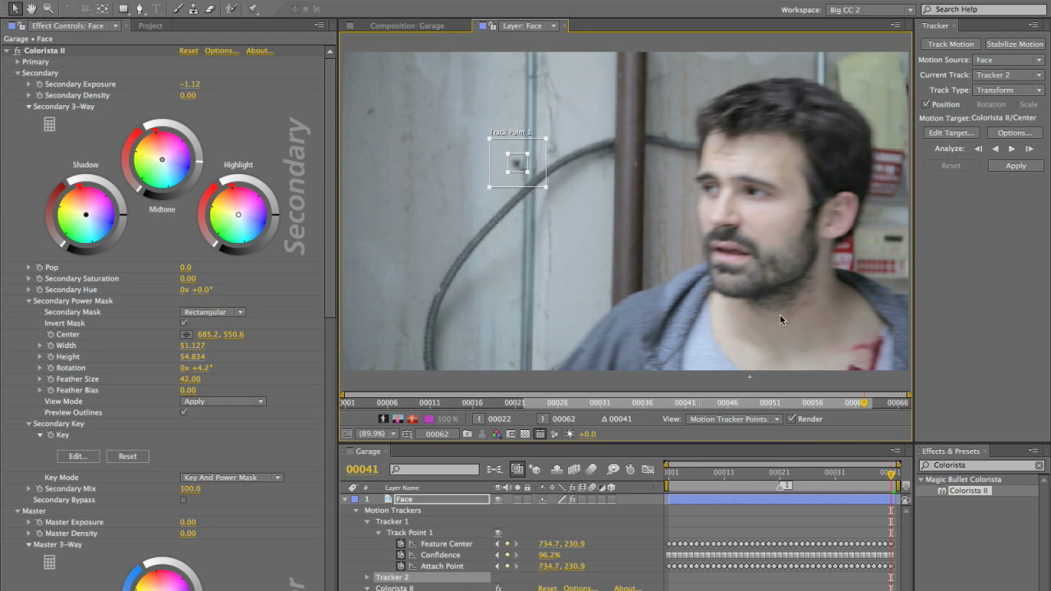
{"action": "left_click", "coordinate": [996, 150]}
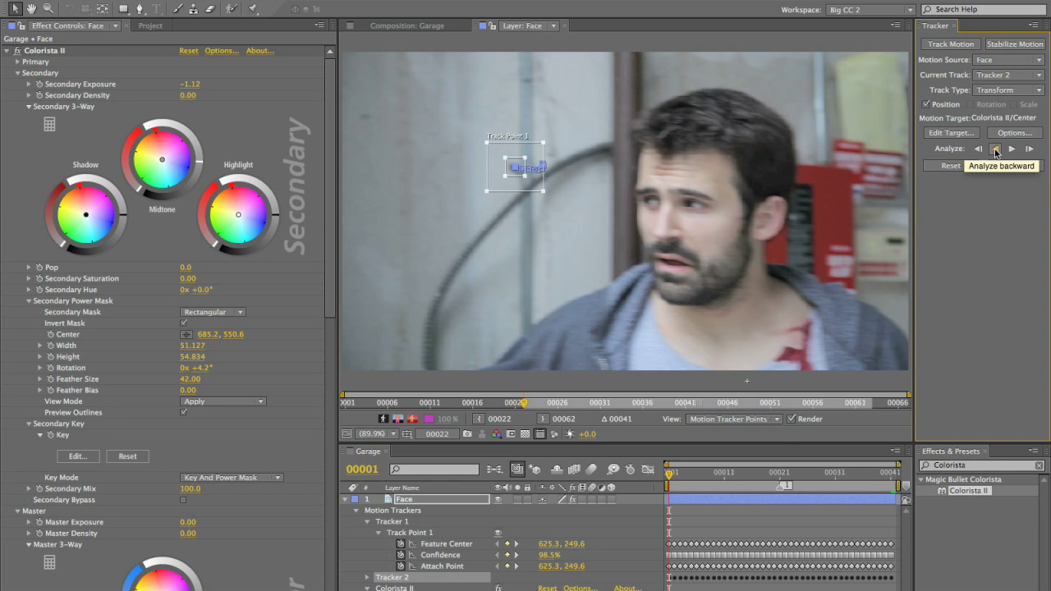
Target the background track to Colorista II/Center and apply it.
{"action": "left_click", "coordinate": [945, 131]}
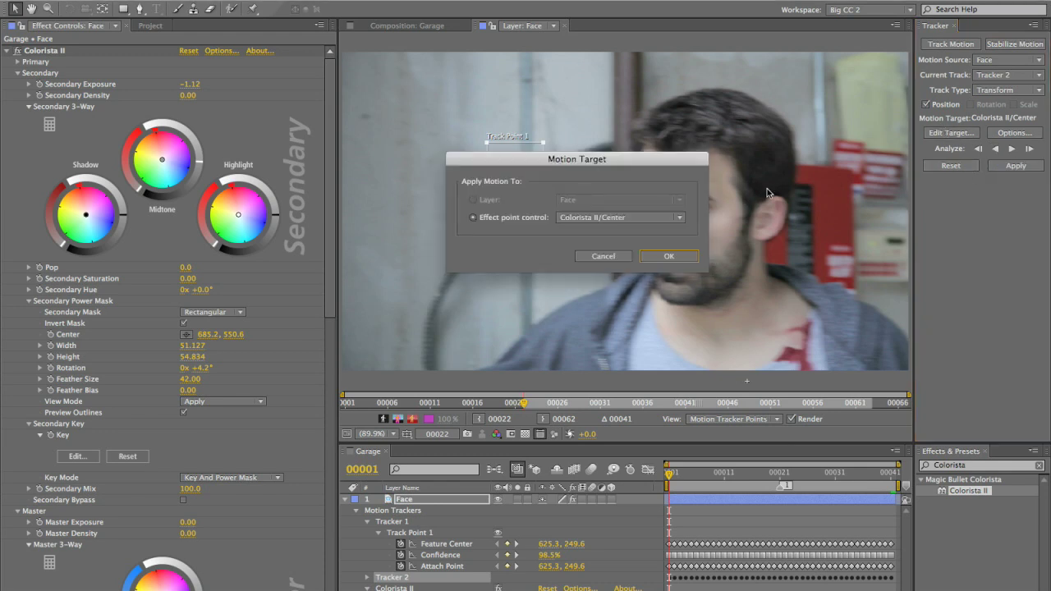
{"action": "left_click", "coordinate": [606, 219]}
{"action": "left_click", "coordinate": [613, 230]}
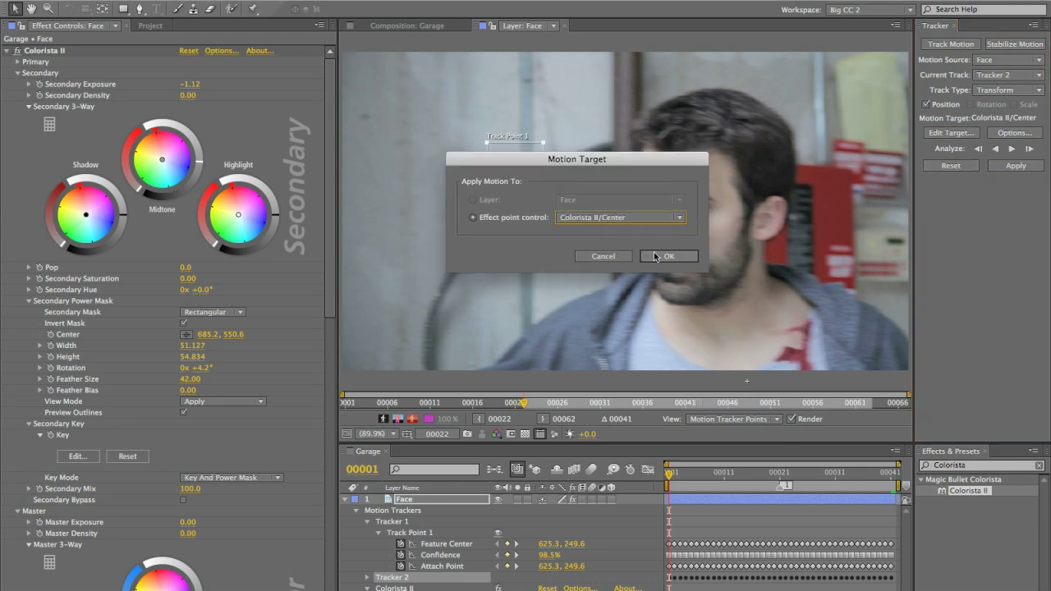
{"action": "left_click", "coordinate": [664, 256]}
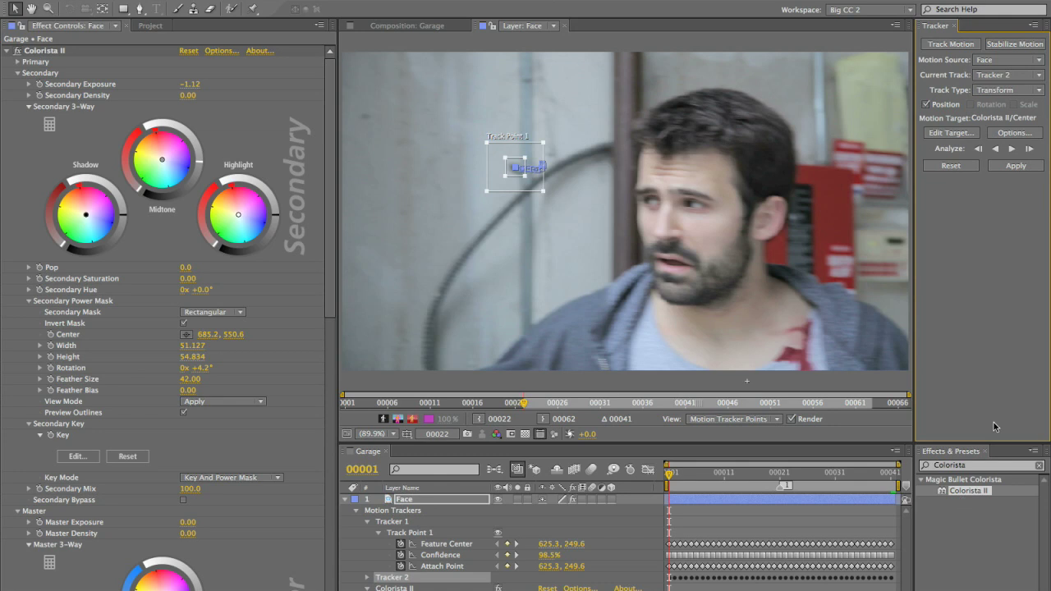
{"action": "left_click", "coordinate": [1016, 168]}
{"action": "left_click", "coordinate": [631, 320]}
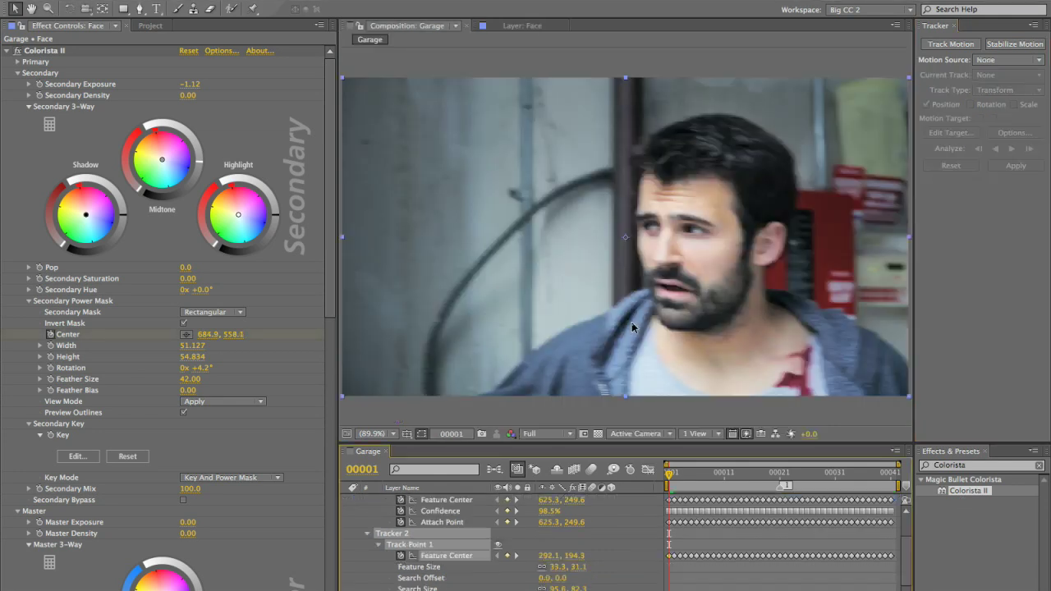
Show the Colorista II mask outlines, check them around frames 9-14, then collapse Colorista II.
{"action": "left_click", "coordinate": [679, 473]}
{"action": "left_click_drag", "start_coordinate": [679, 473], "coordinate": [742, 473]}
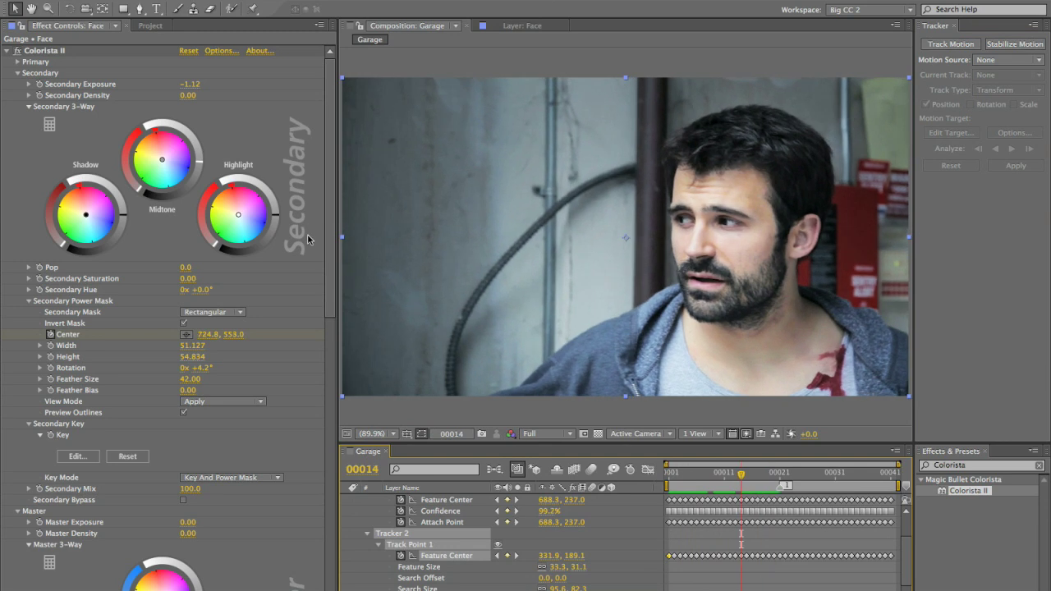
{"action": "left_click", "coordinate": [45, 51]}
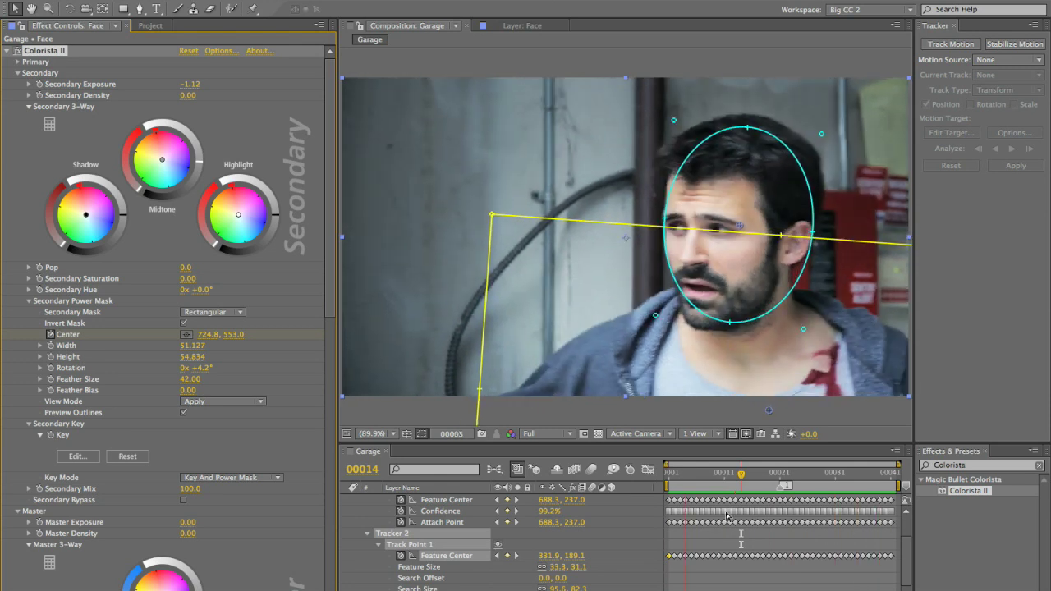
{"action": "key", "text": "space"}
{"action": "left_click_drag", "start_coordinate": [739, 485], "coordinate": [713, 483]}
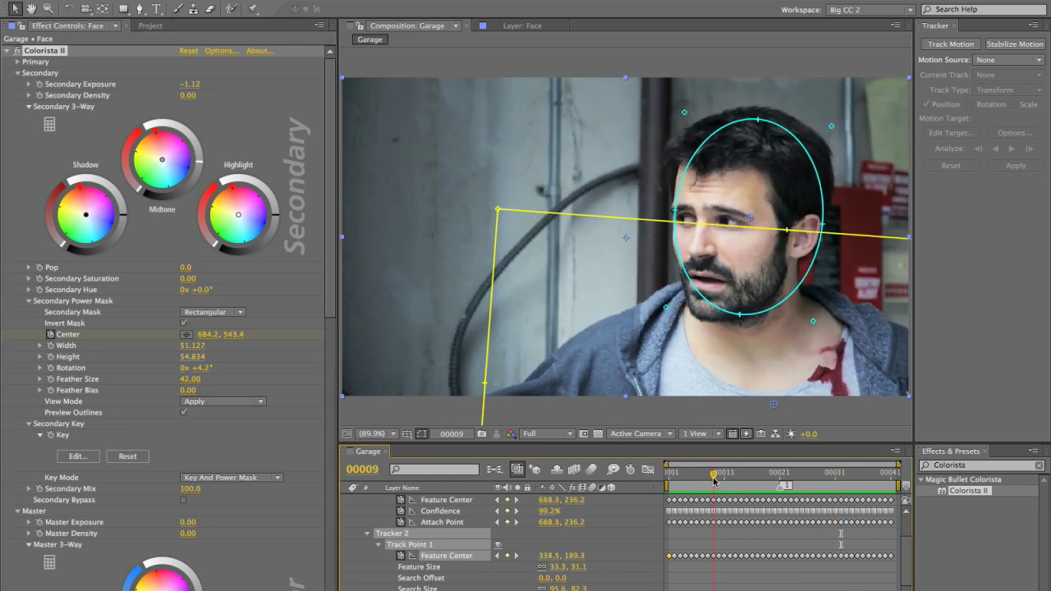
{"action": "left_click", "coordinate": [7, 52]}
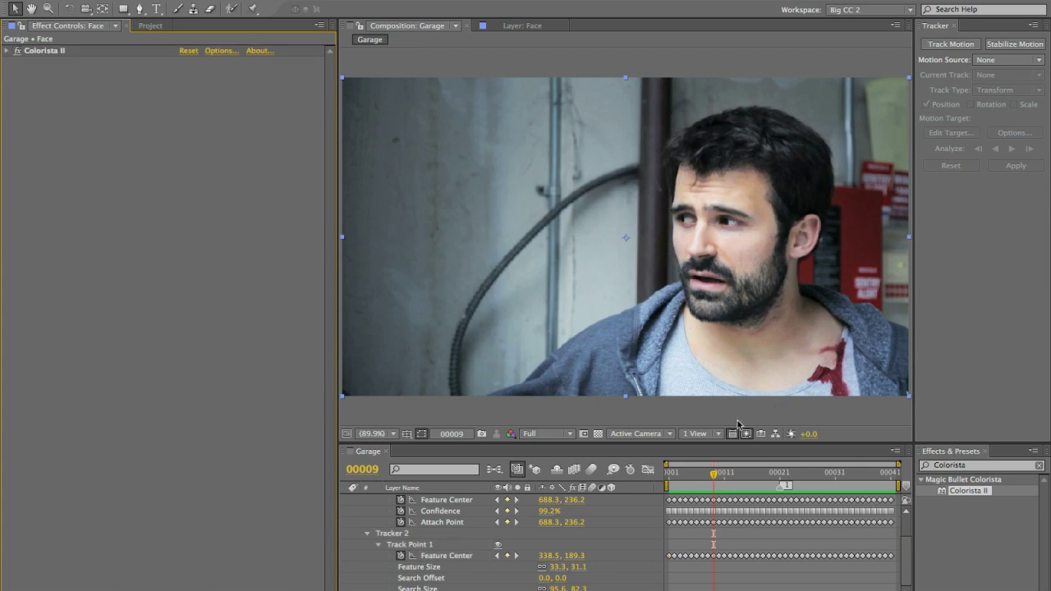
{"action": "key", "text": "space"}
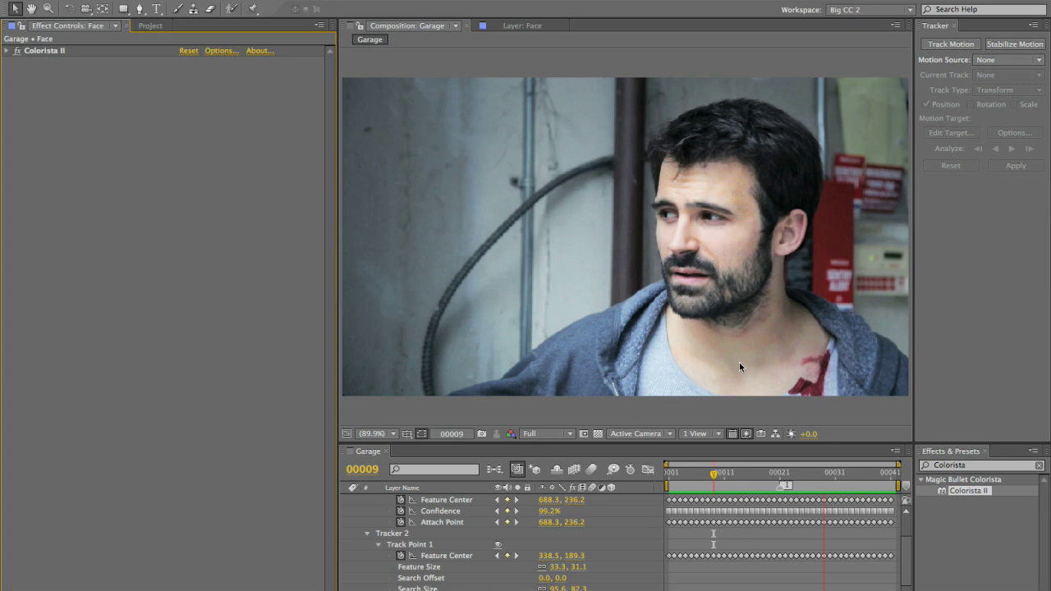
{"action": "key", "text": "space"}
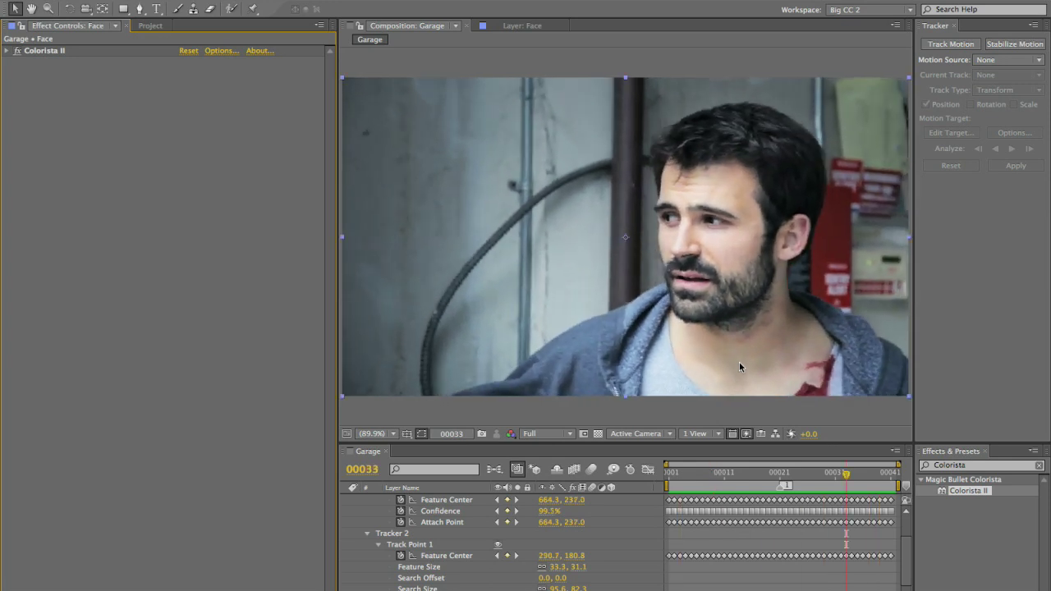
{"action": "left_click_drag", "start_coordinate": [804, 474], "coordinate": [780, 474]}
{"action": "mouse_move", "coordinate": [818, 527]}
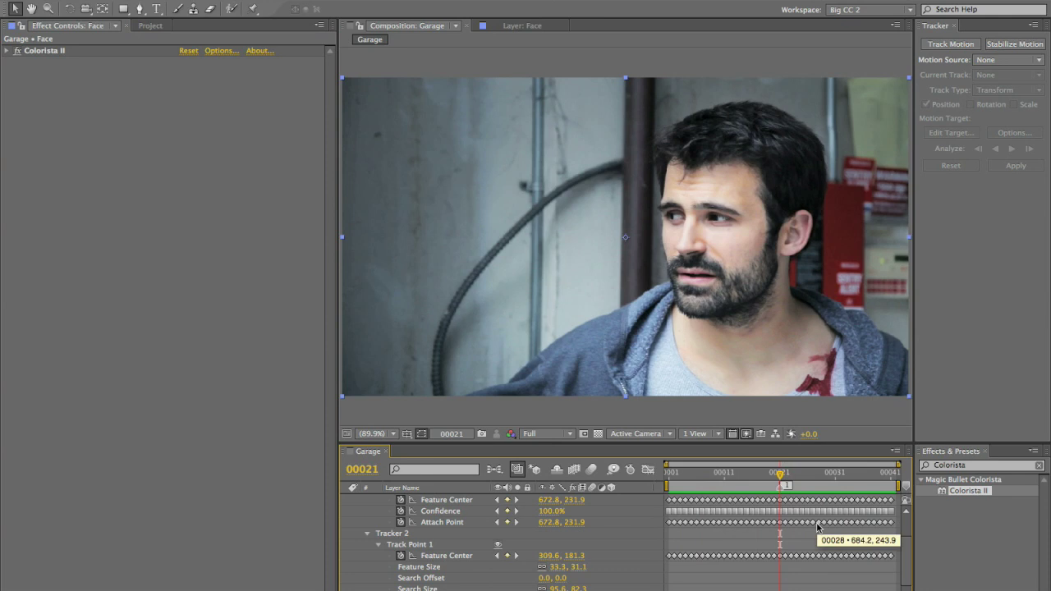